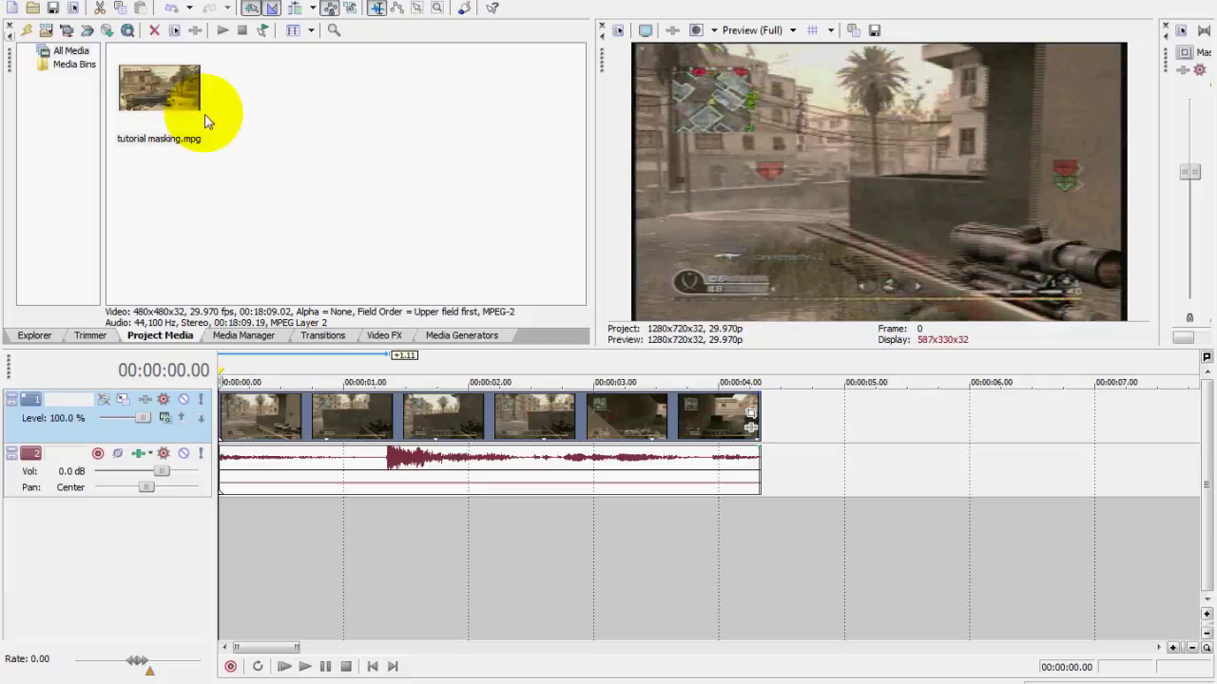
Select the gameplay clip and scrub to frame 40 at 00:00:01.10, where the muzzle flash appears.
right_click(805, 420)
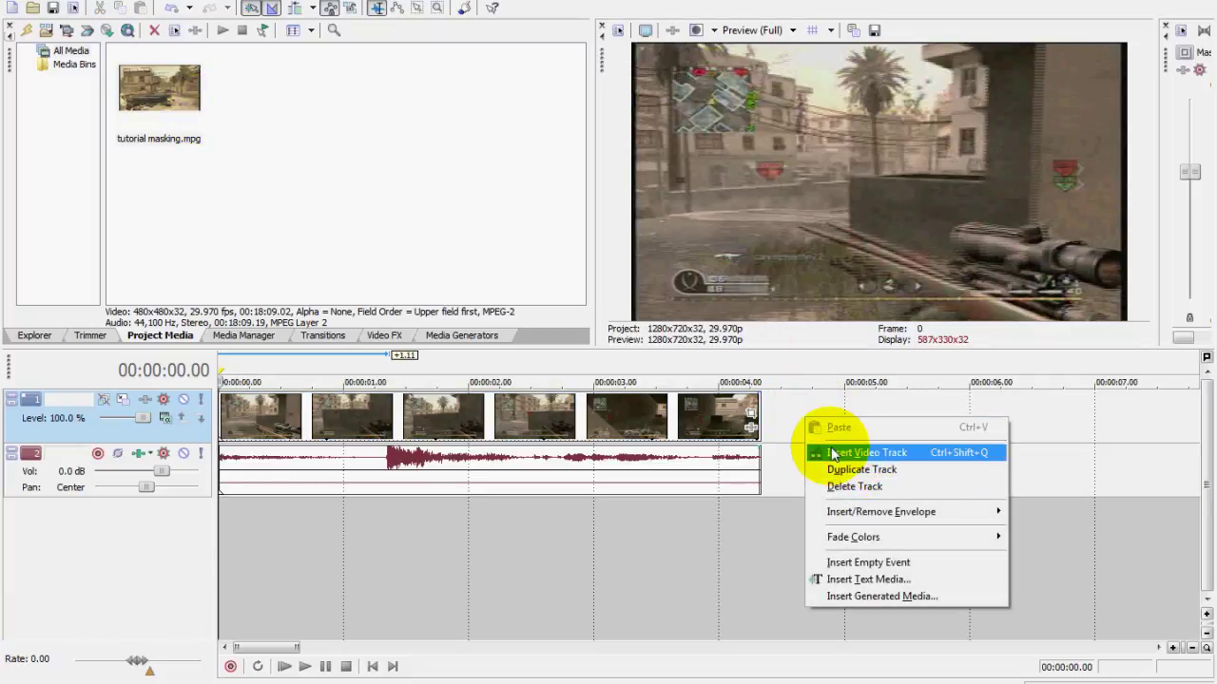
click(782, 417)
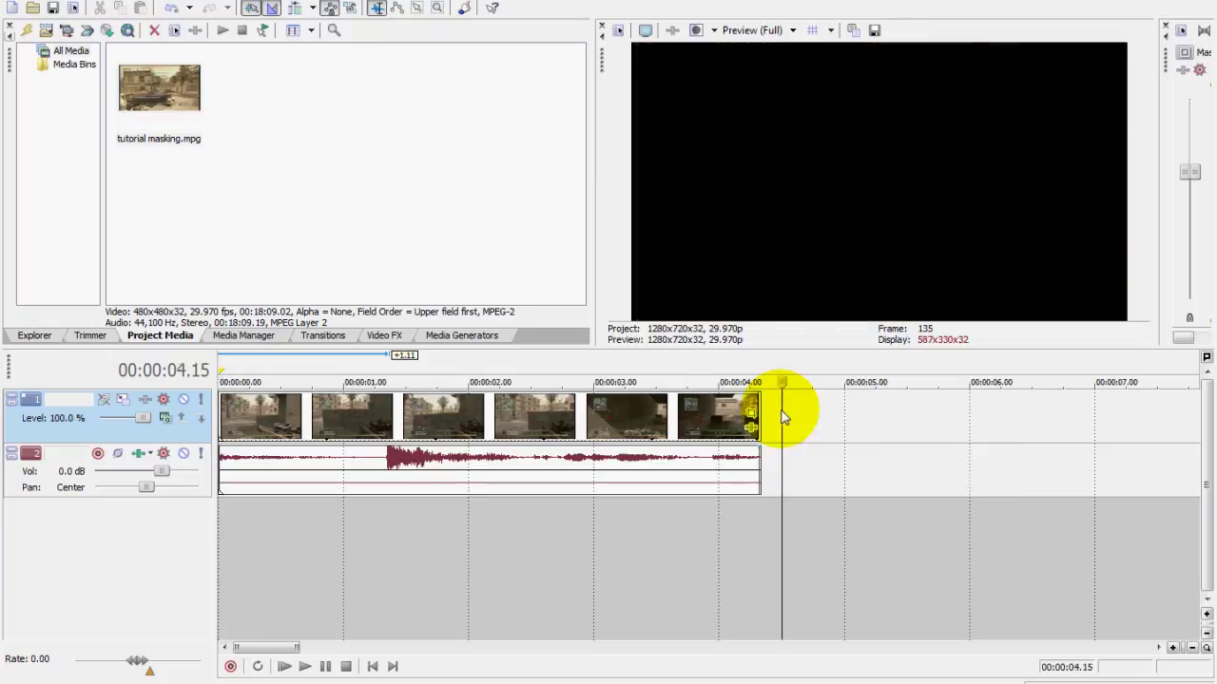
click(373, 416)
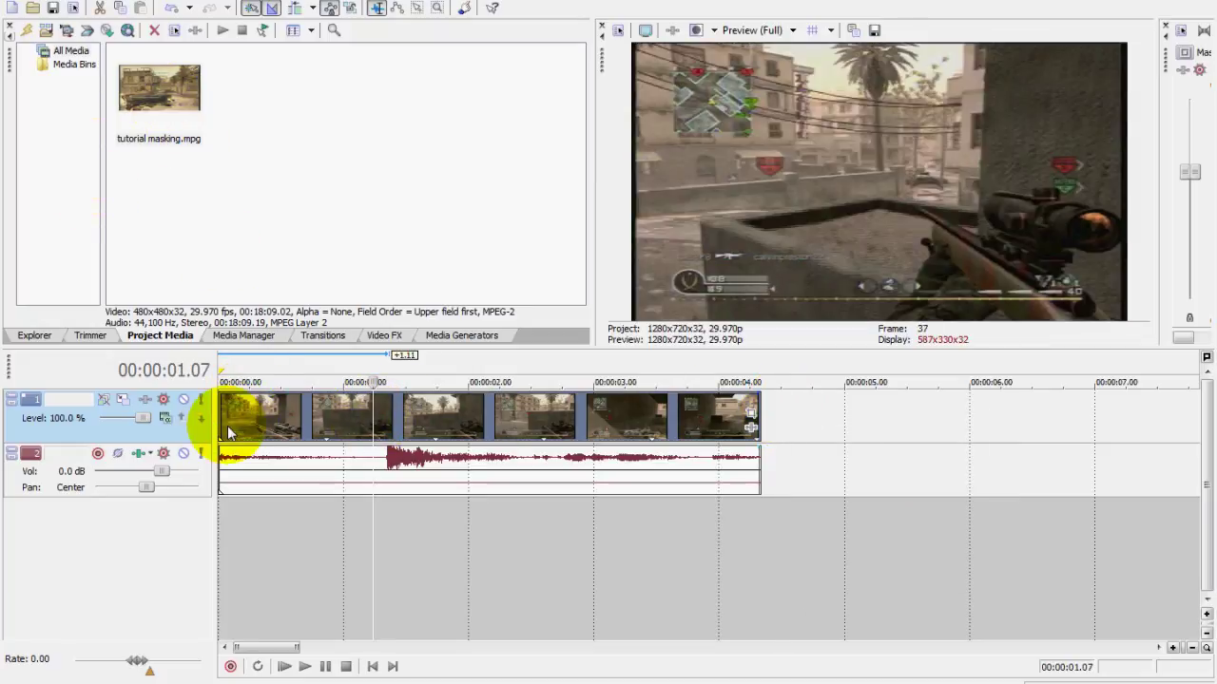
click(383, 415)
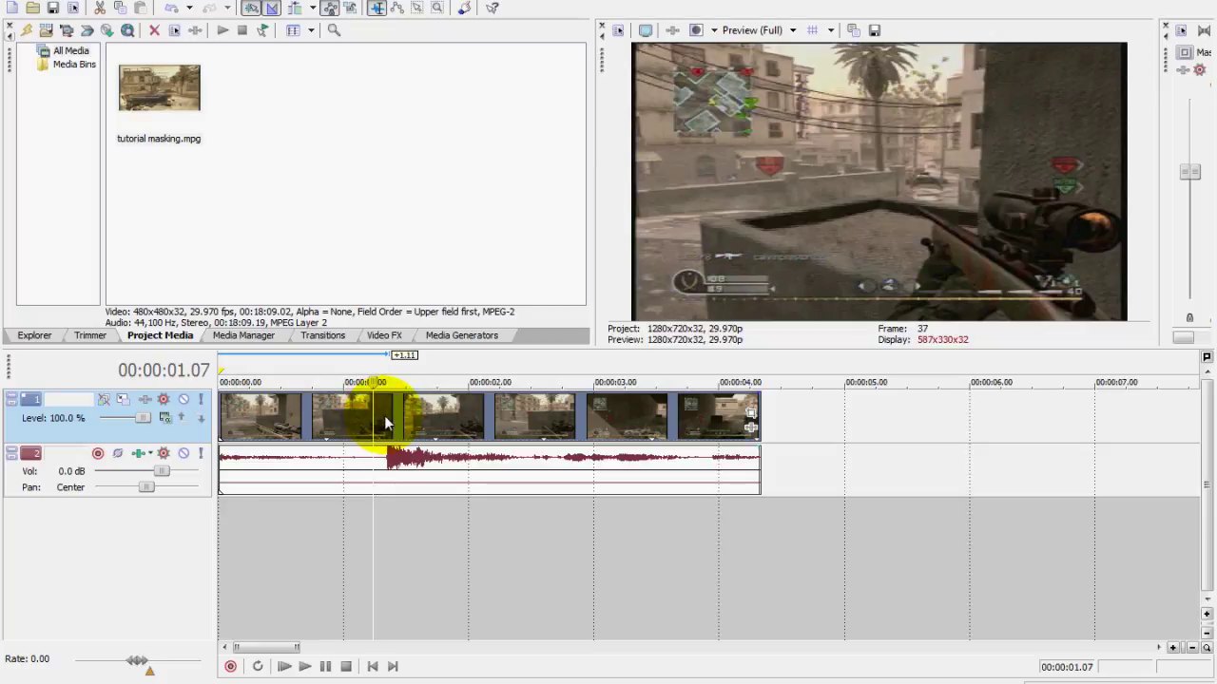
click(351, 408)
click(405, 425)
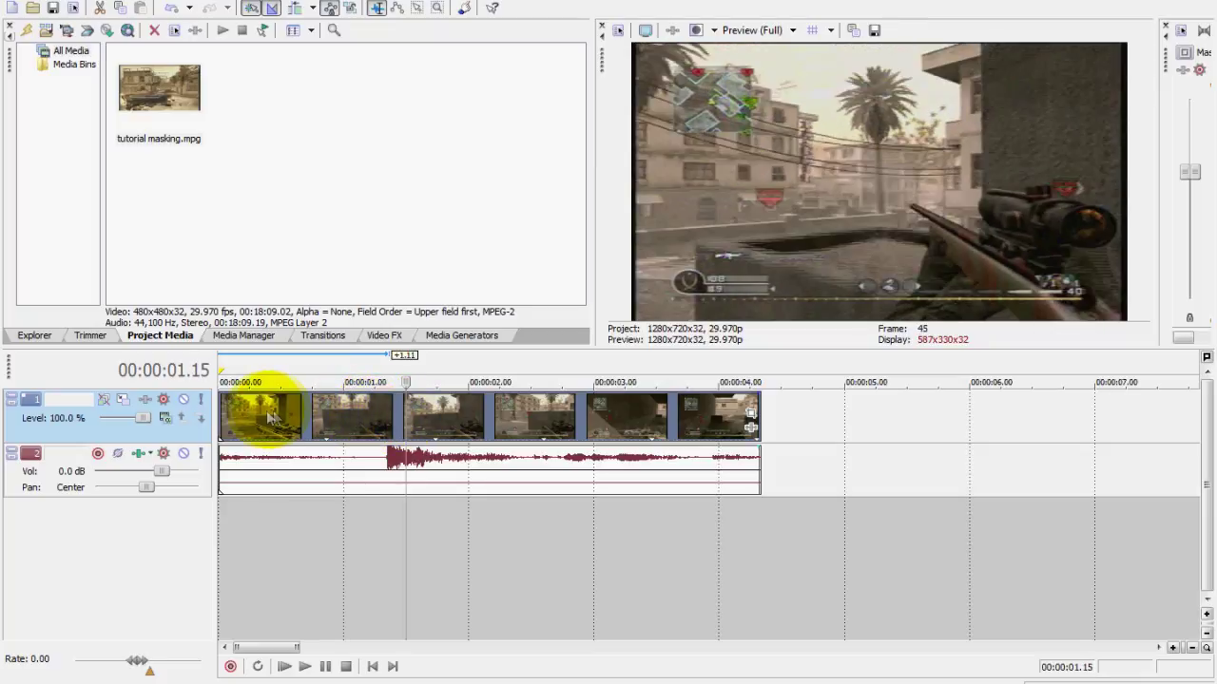
click(513, 416)
click(568, 418)
click(308, 420)
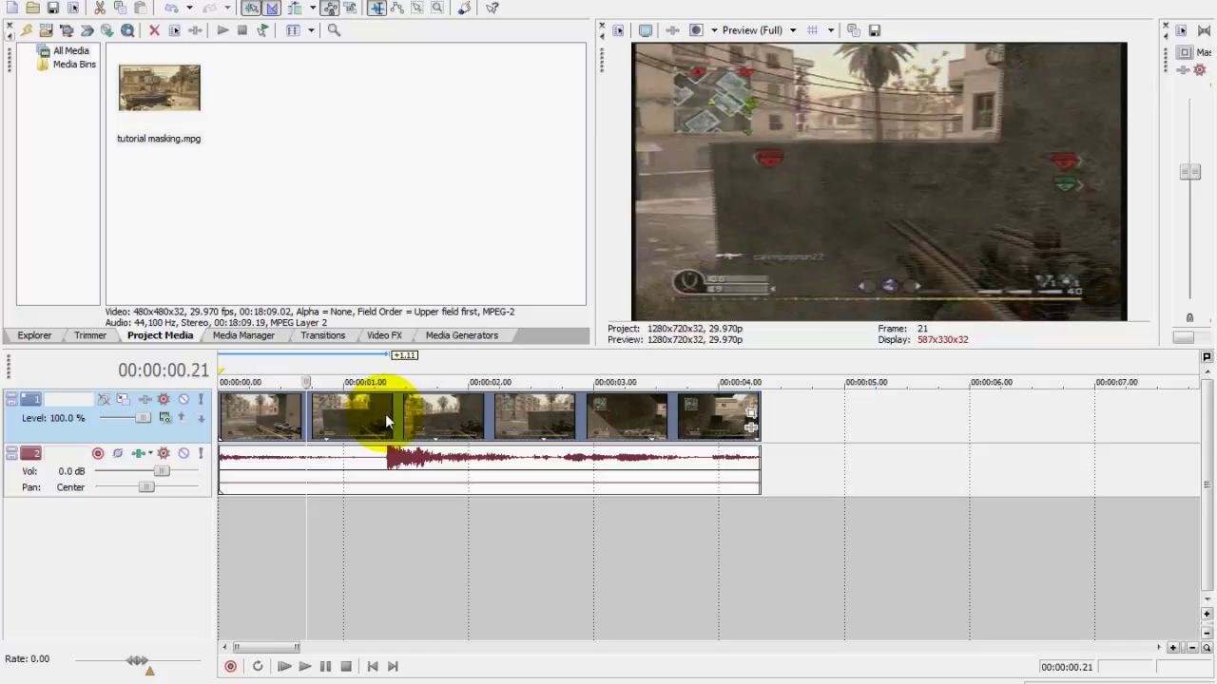
click(385, 413)
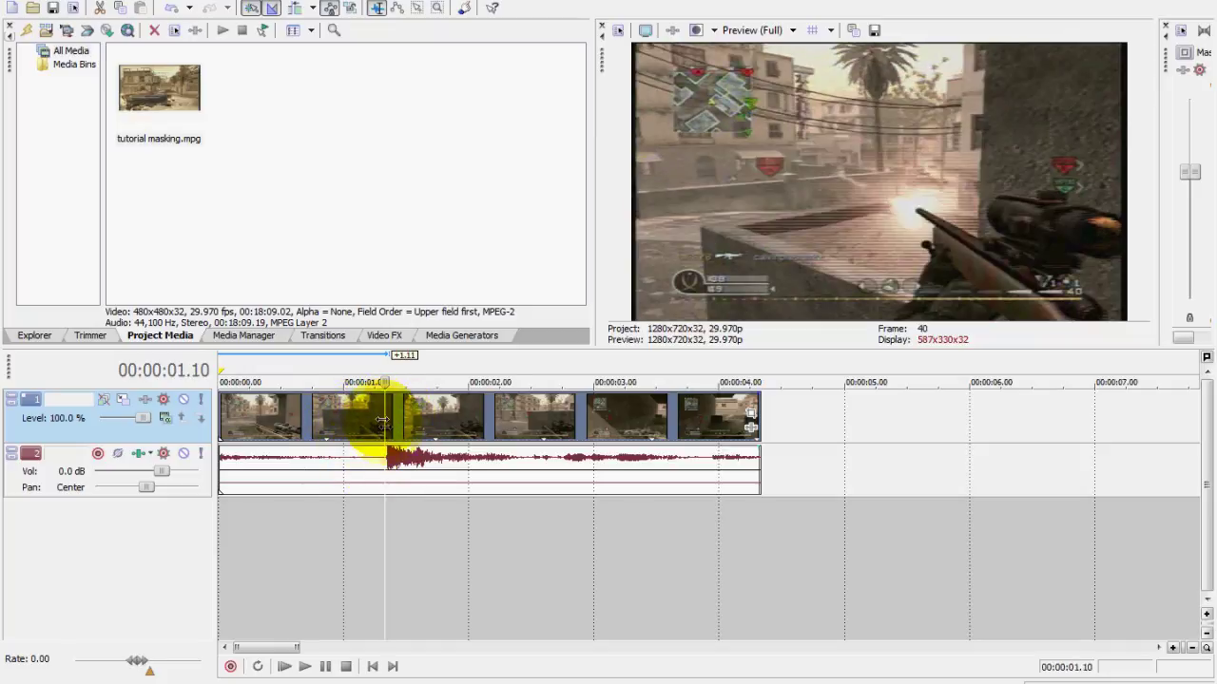
Zoom the timeline in, split the clip at 00:00:01.10, and step forward to 00:00:01.11.
scroll(543, 447, up, 5)
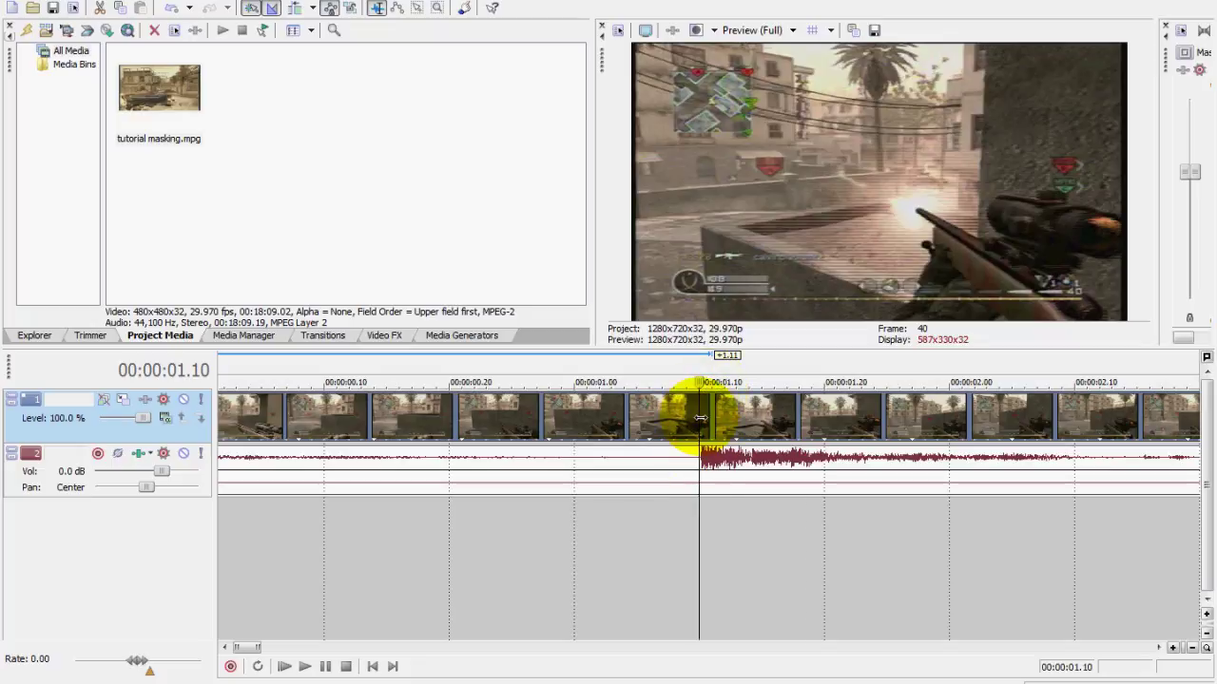
key(s)
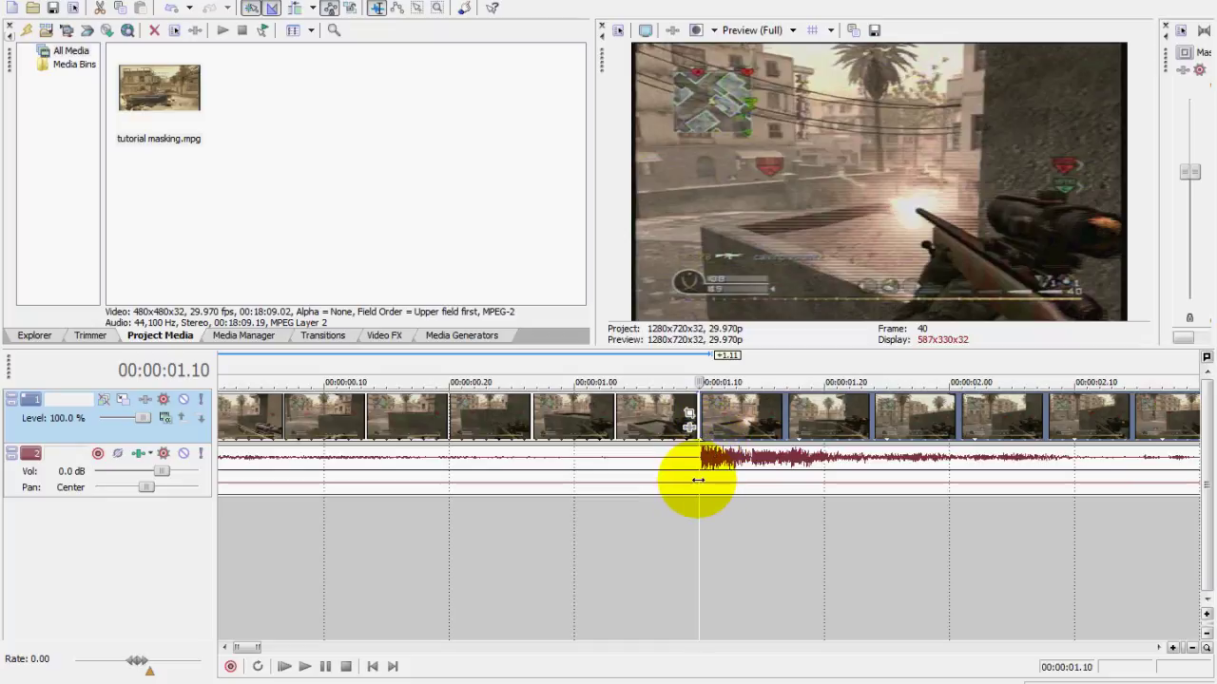
key(Right)
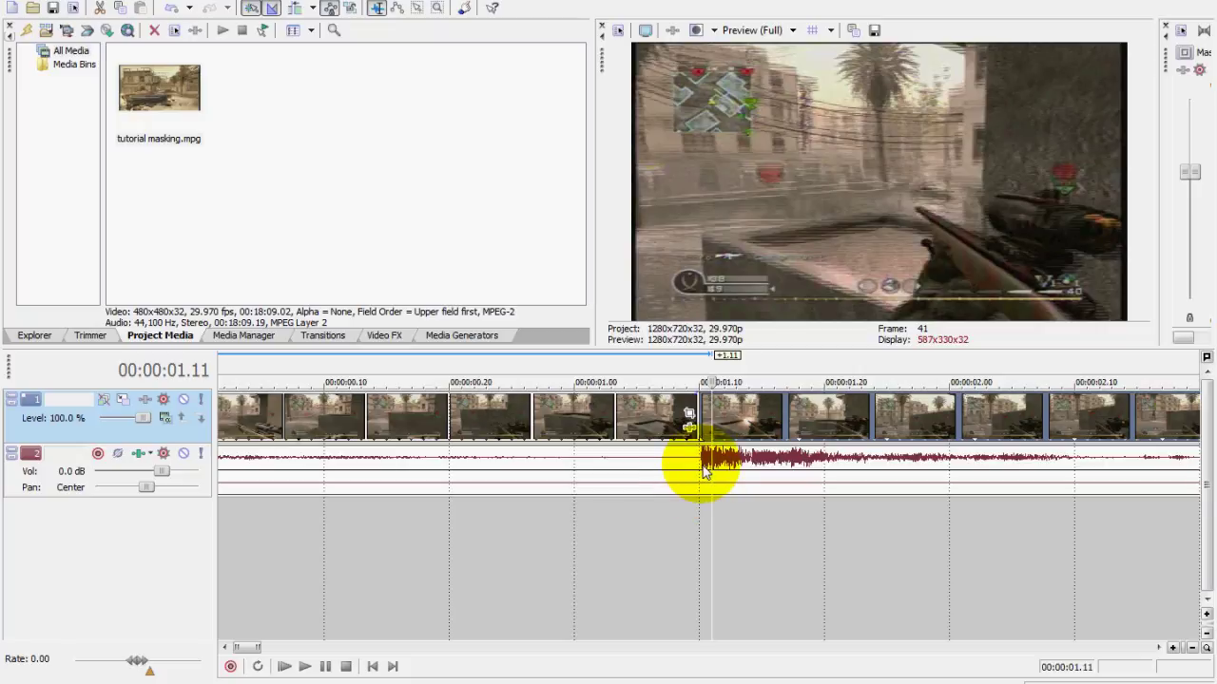
Compare frames 40 and 41 around the flash and leave the playhead on frame 40.
scroll(656, 513, down, 2)
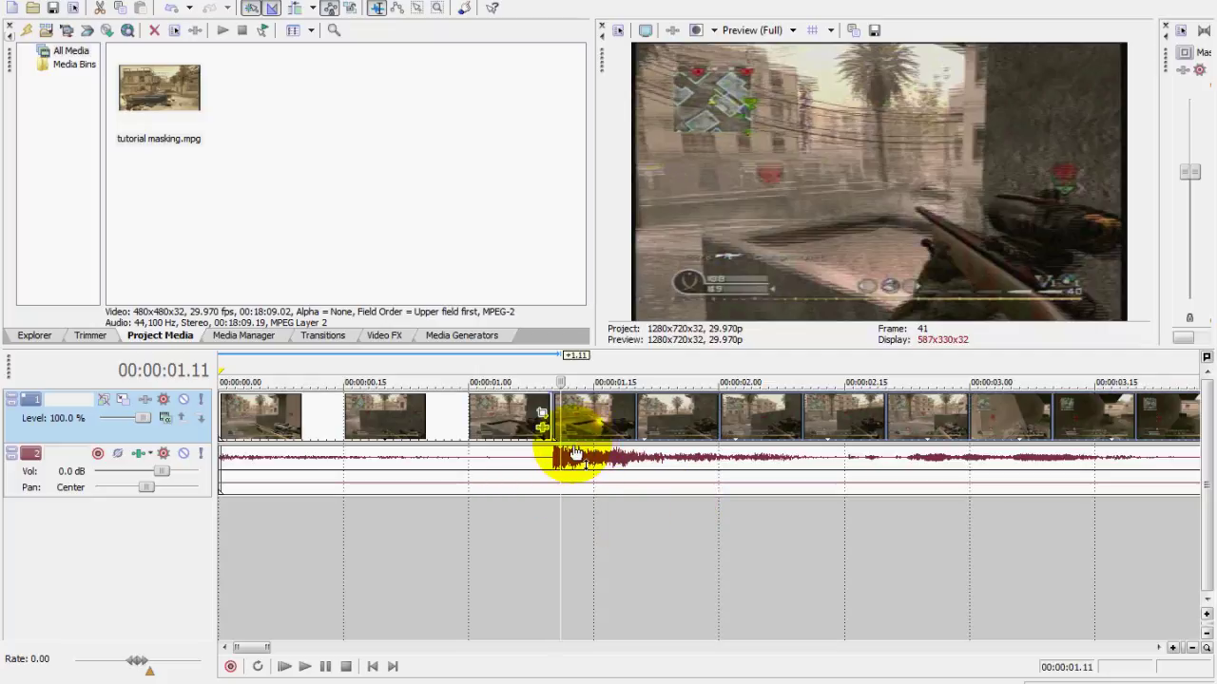
scroll(566, 450, up, 4)
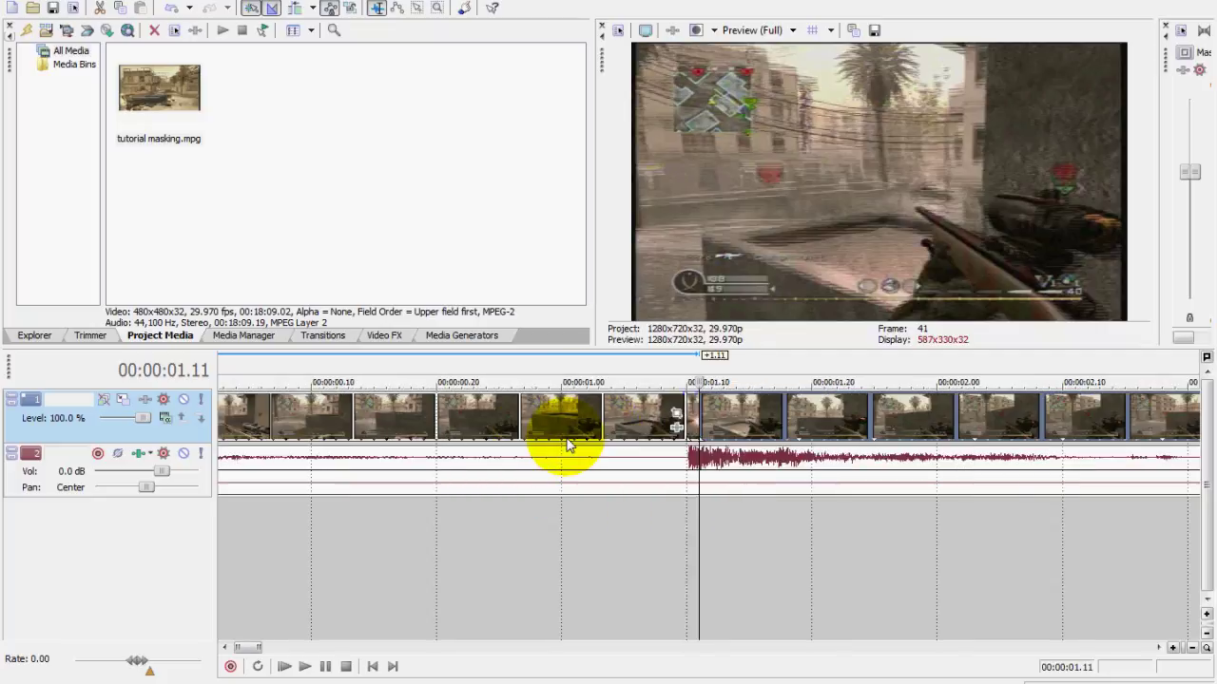
click(674, 409)
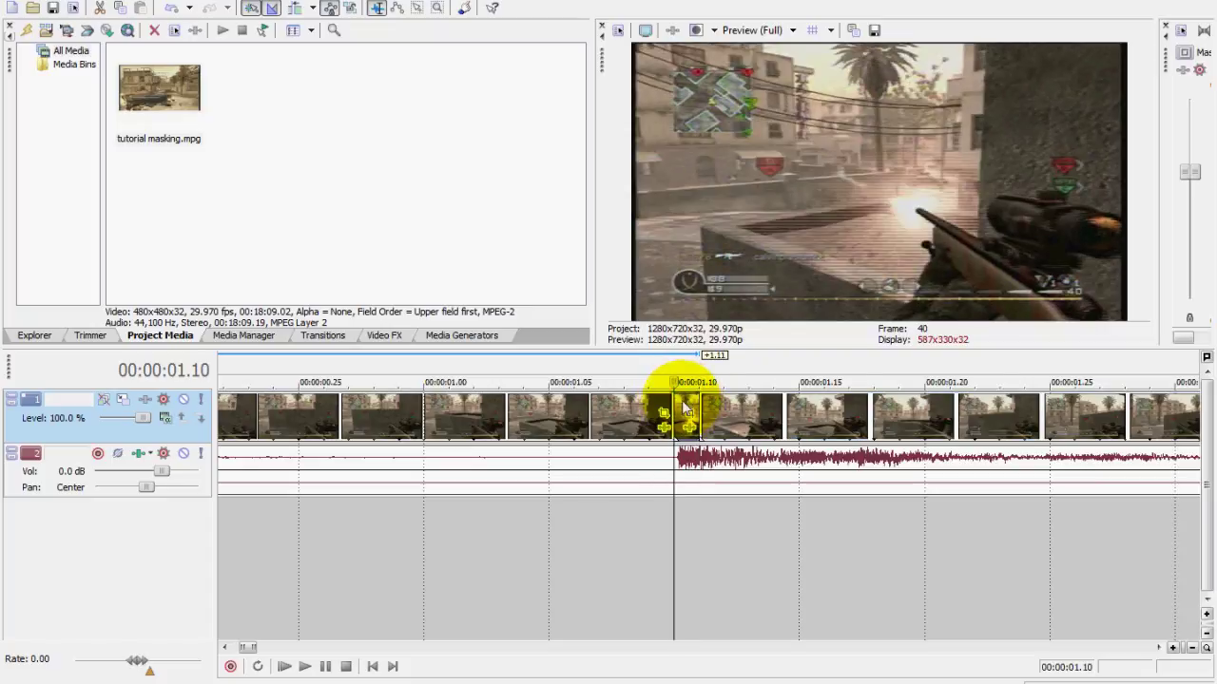
click(694, 404)
click(677, 407)
click(693, 398)
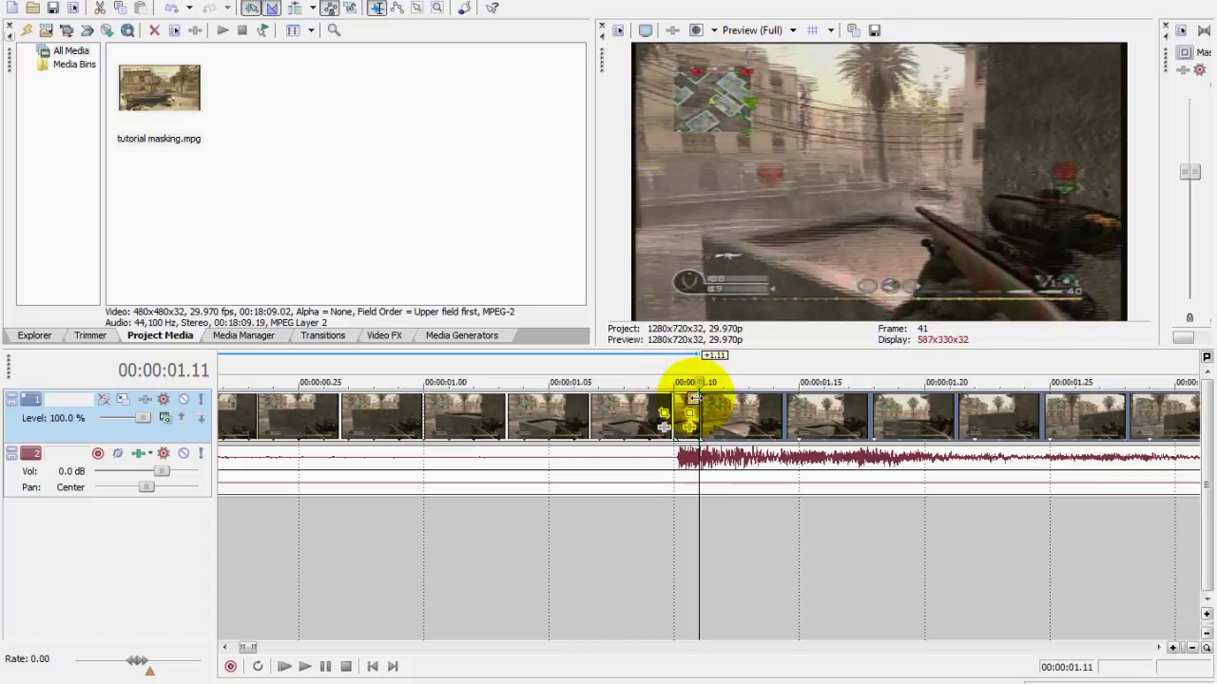
click(676, 404)
Copy the one-frame flash event and insert a new empty video track at the top.
right_click(685, 399)
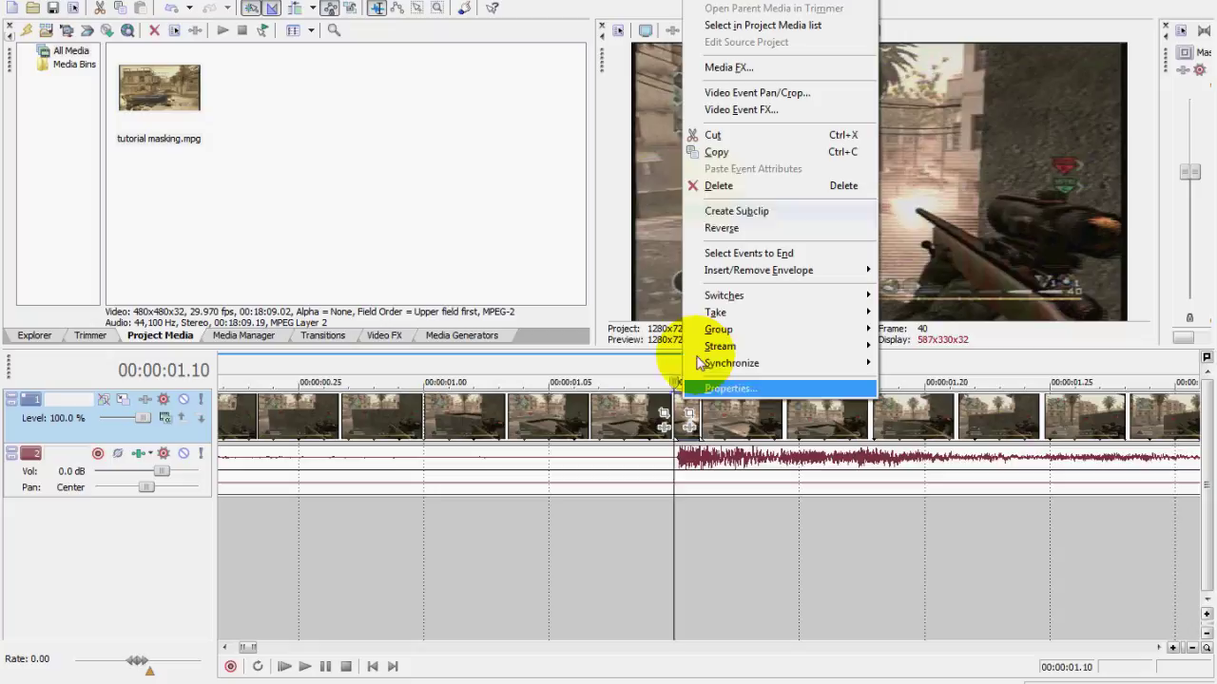
click(718, 152)
scroll(661, 506, down, 4)
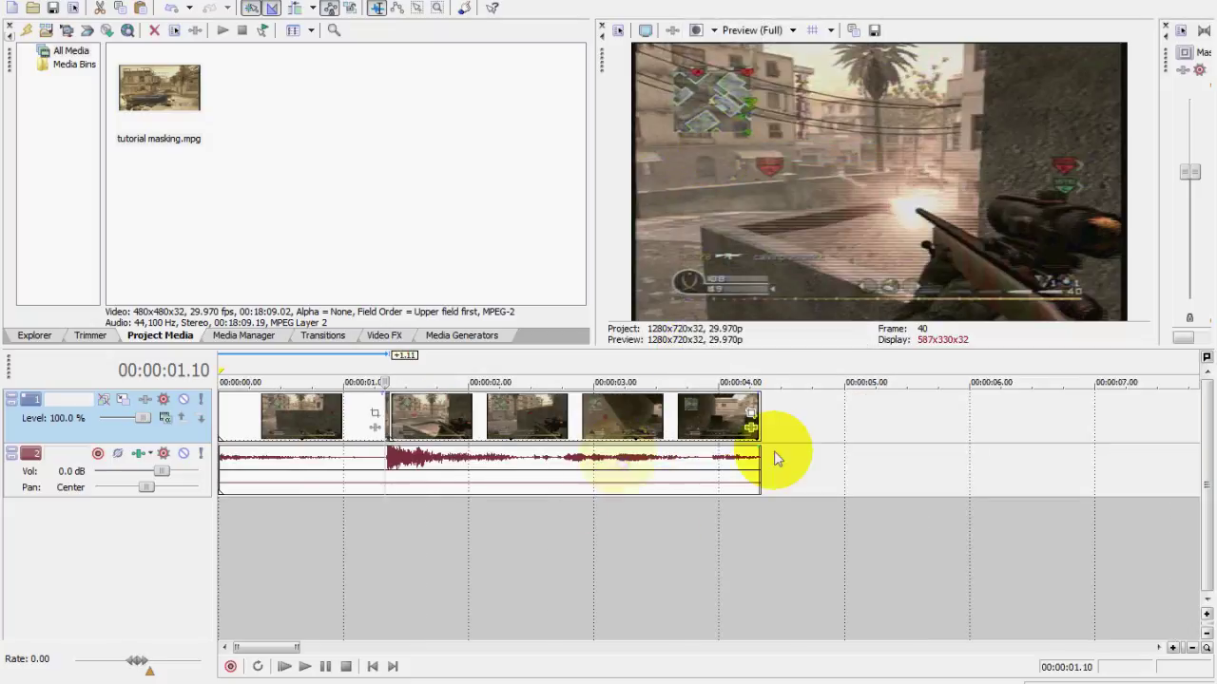
right_click(800, 411)
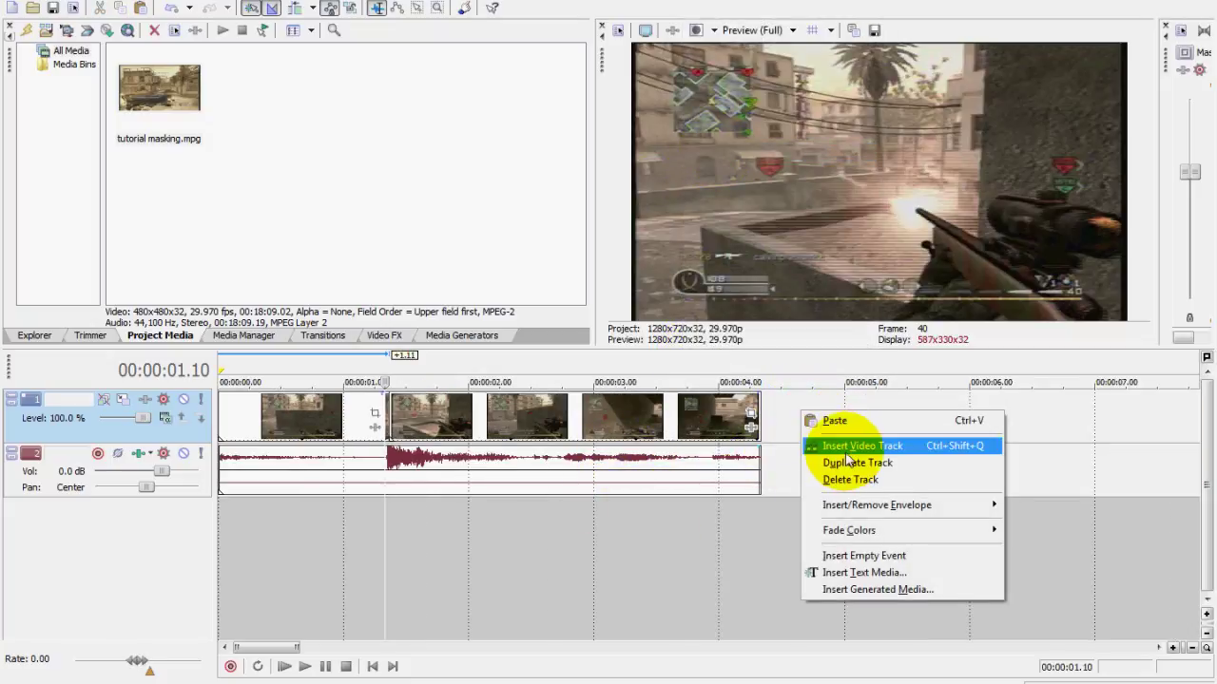
click(844, 448)
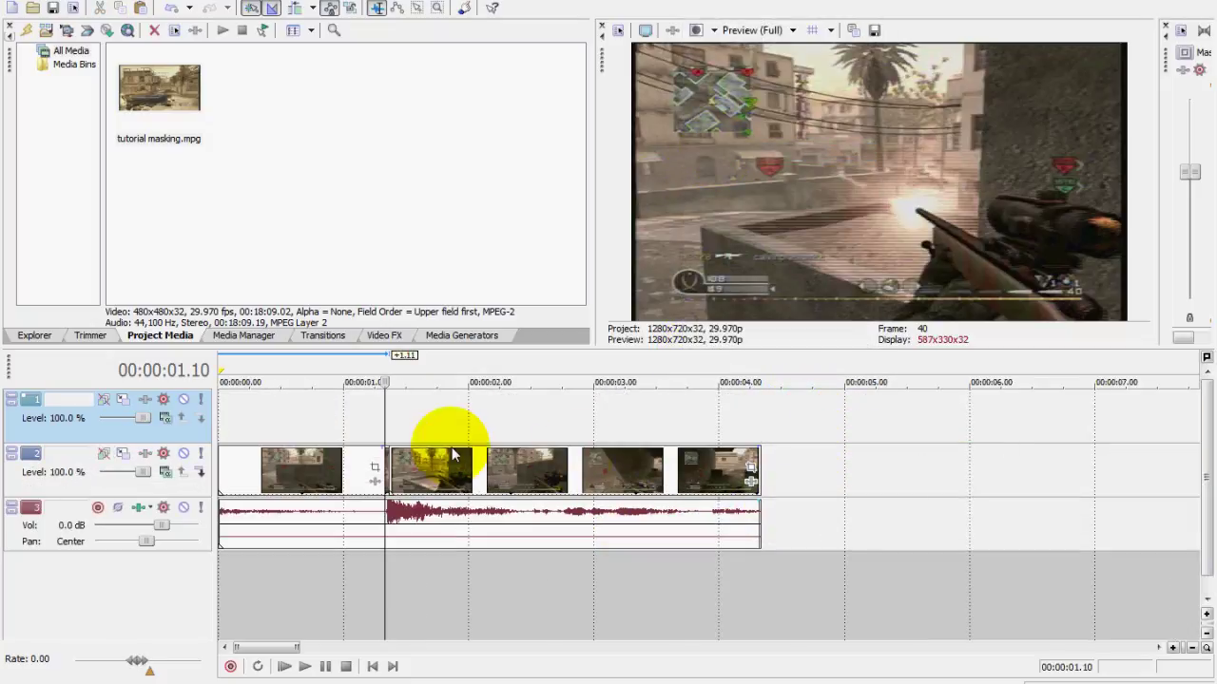
Paste the flash event onto the new top track at the cursor.
right_click(389, 430)
click(396, 429)
scroll(399, 456, up, 2)
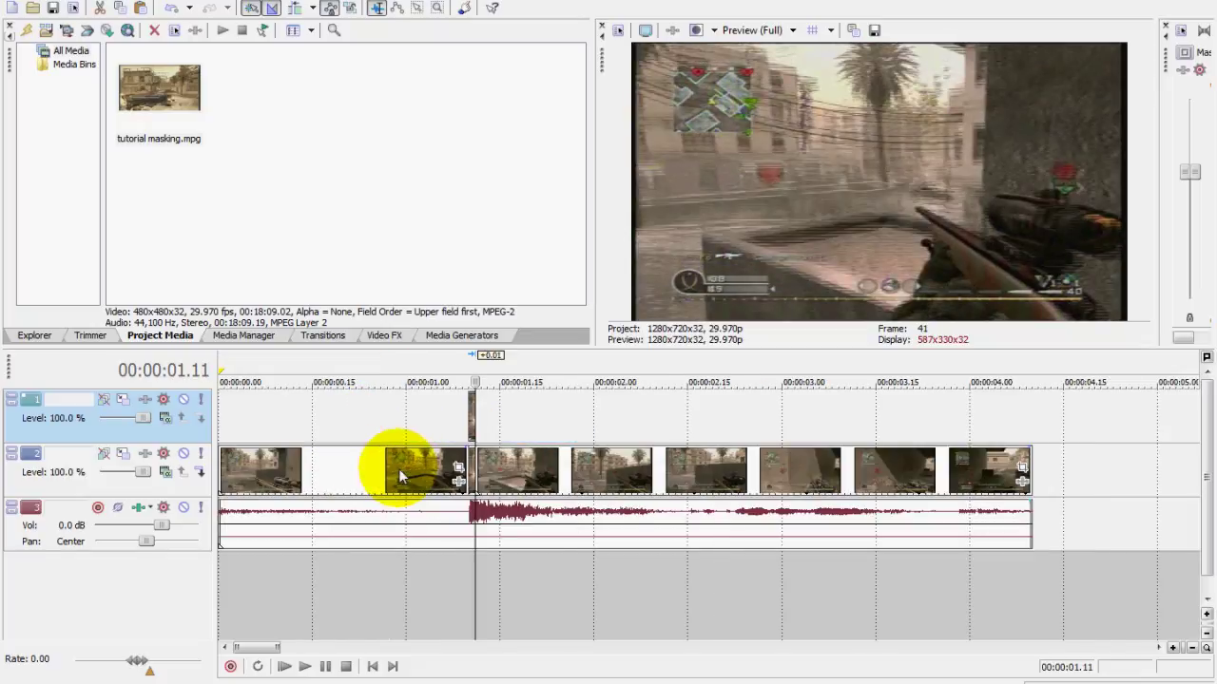
scroll(398, 468, up, 3)
Check the pasted event against the original at frame 40 and select it on track 1.
click(684, 475)
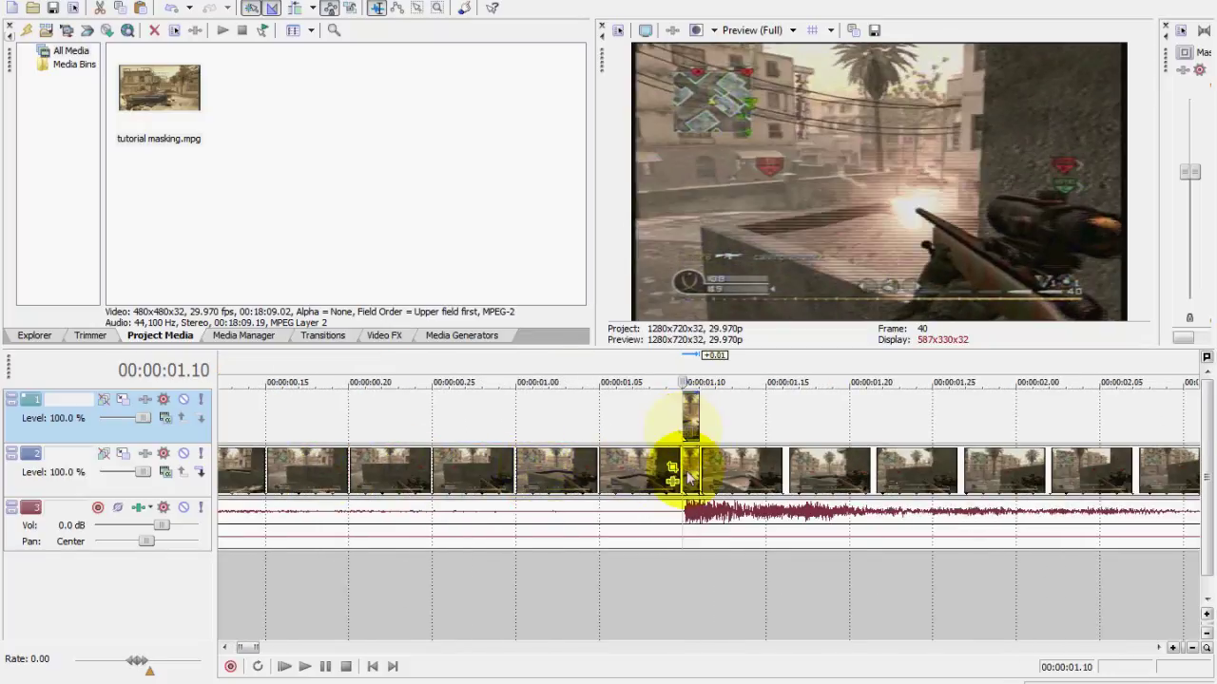
key(Right)
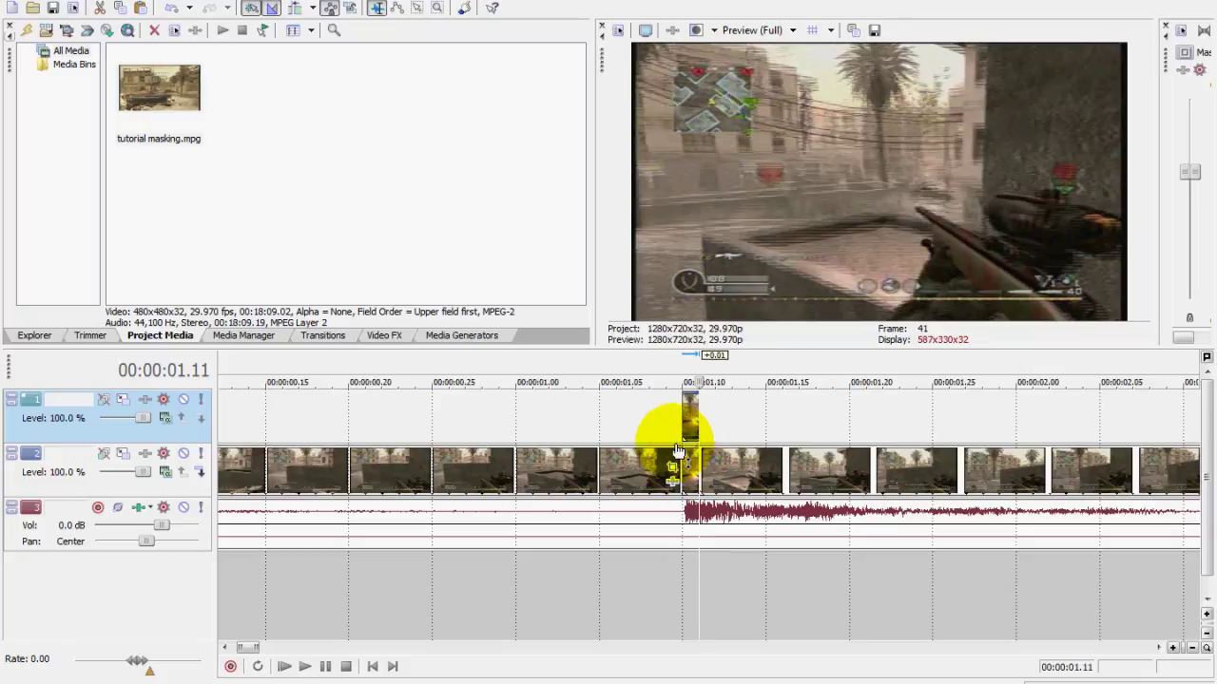
click(679, 452)
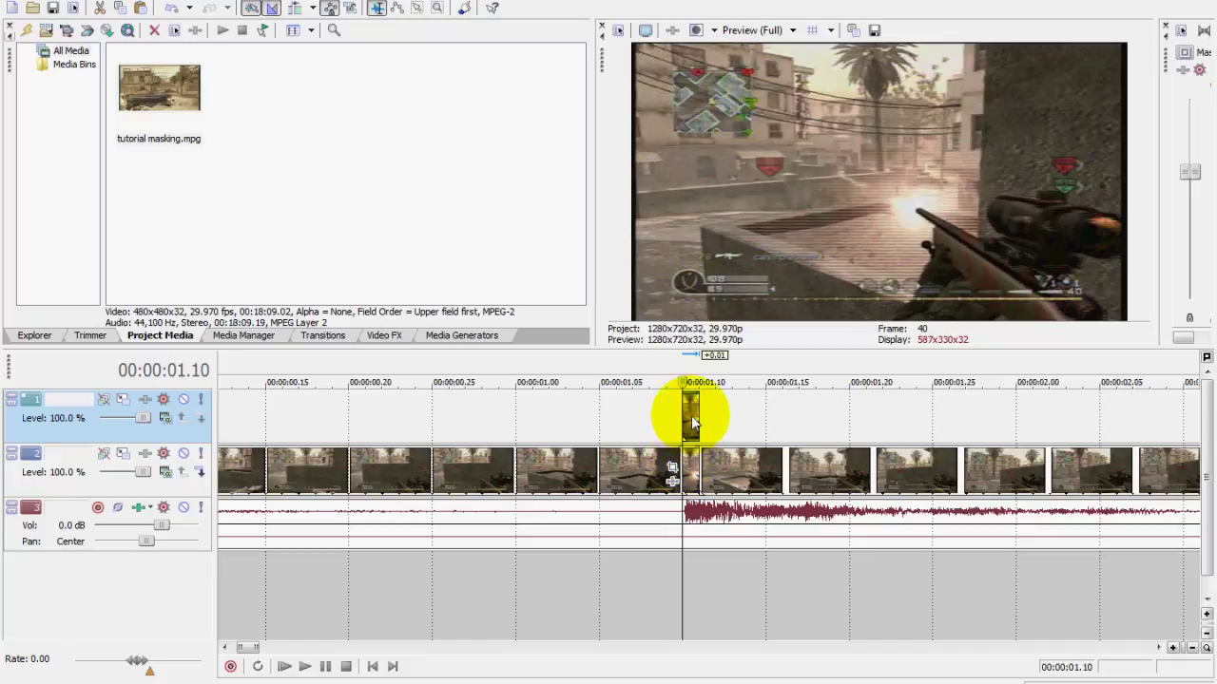
click(679, 463)
click(690, 408)
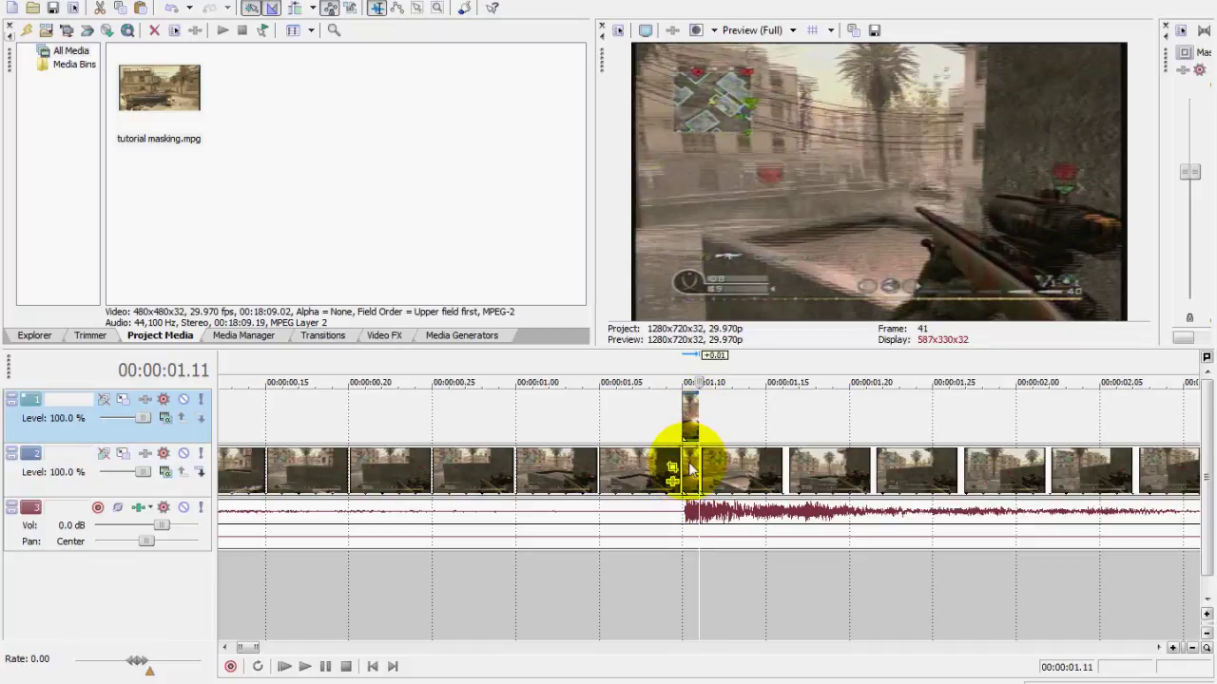
click(684, 454)
click(678, 421)
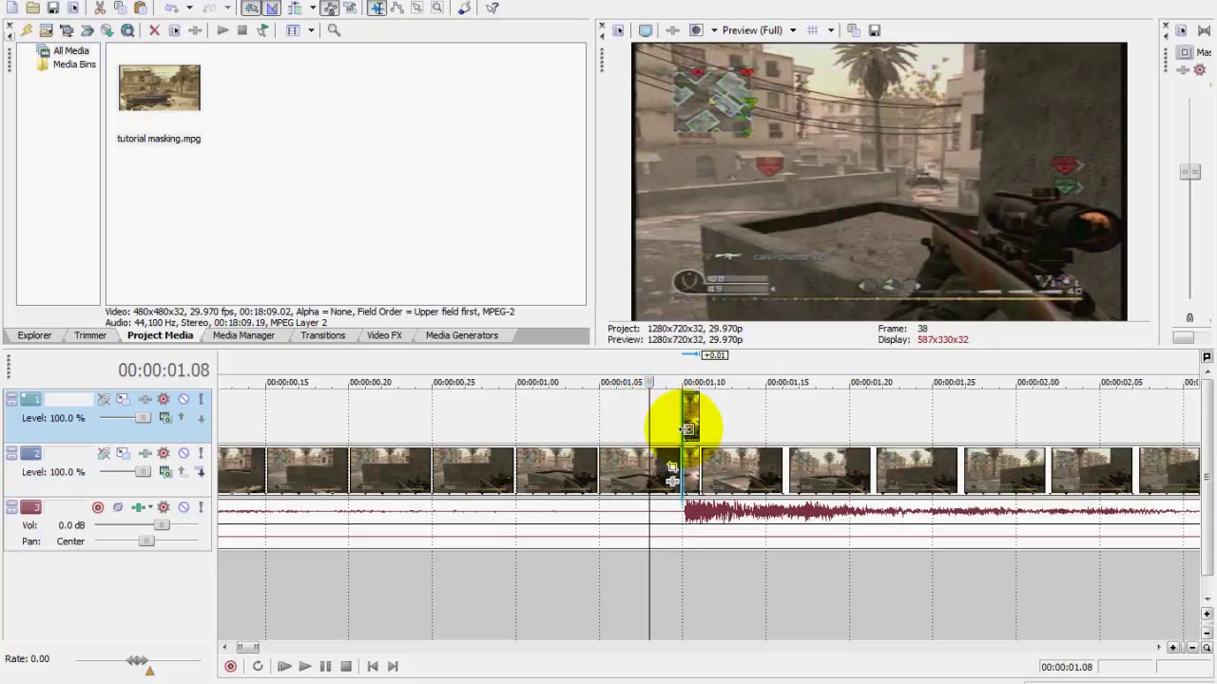
scroll(717, 459, up, 2)
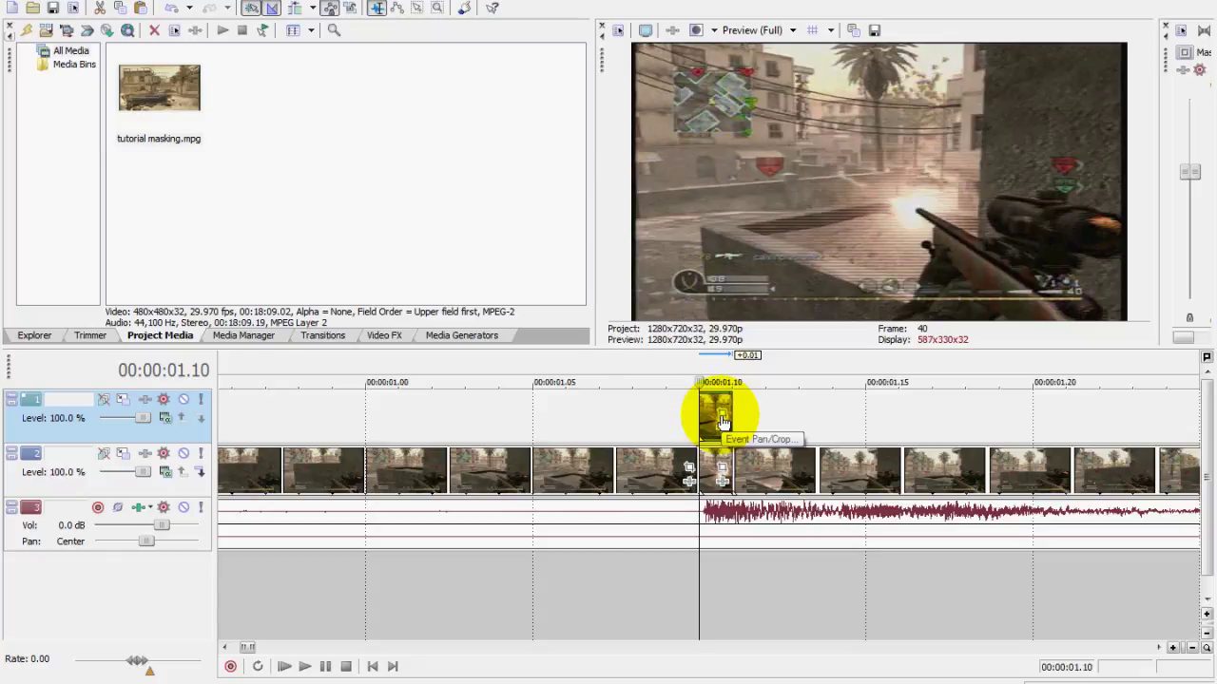
Open Event Pan/Crop for the pasted flash event and enable Mask.
click(722, 419)
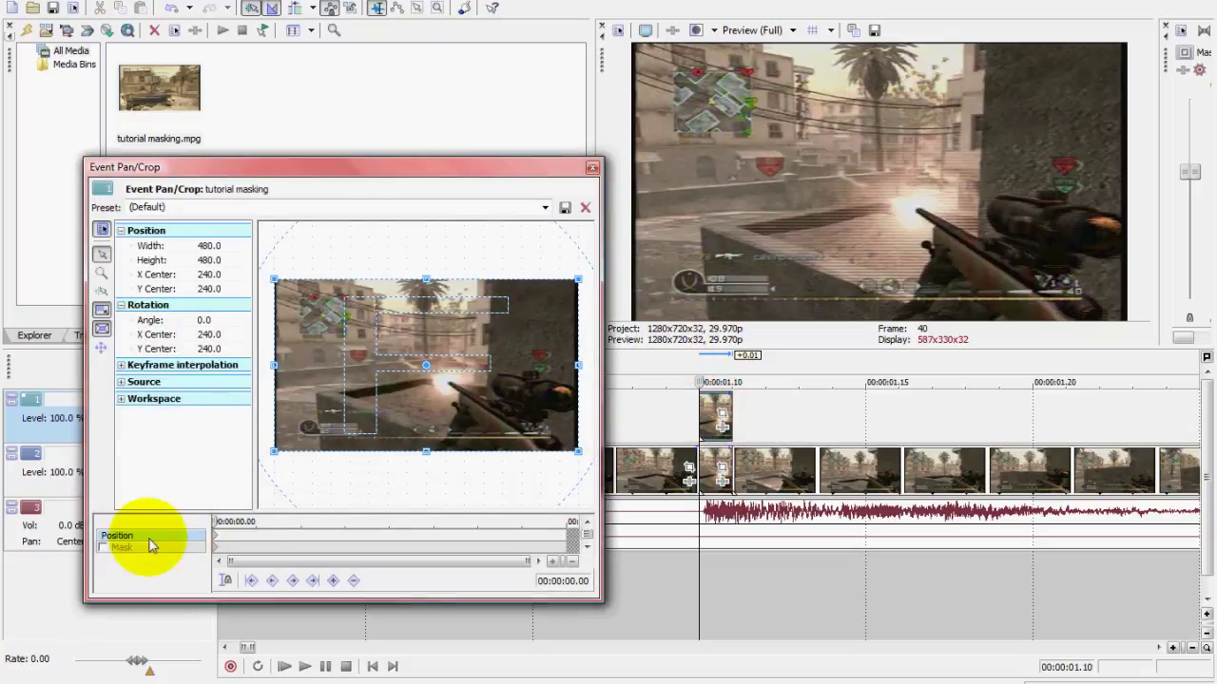
click(102, 549)
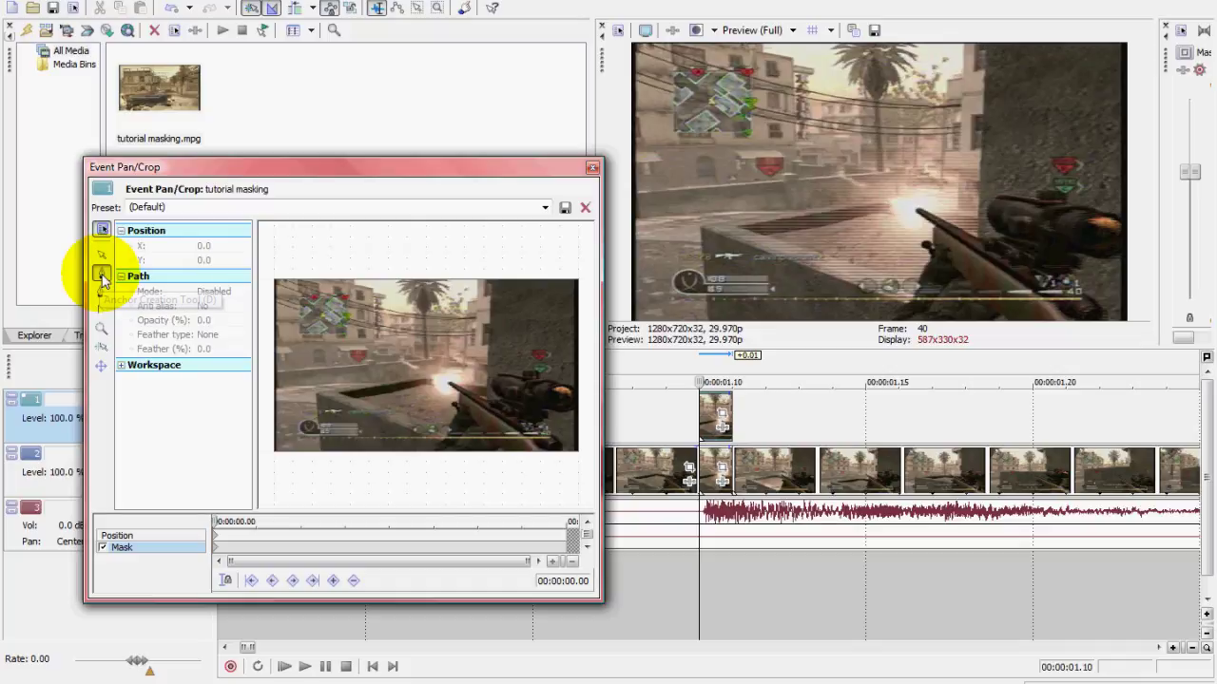
scroll(433, 438, up, 5)
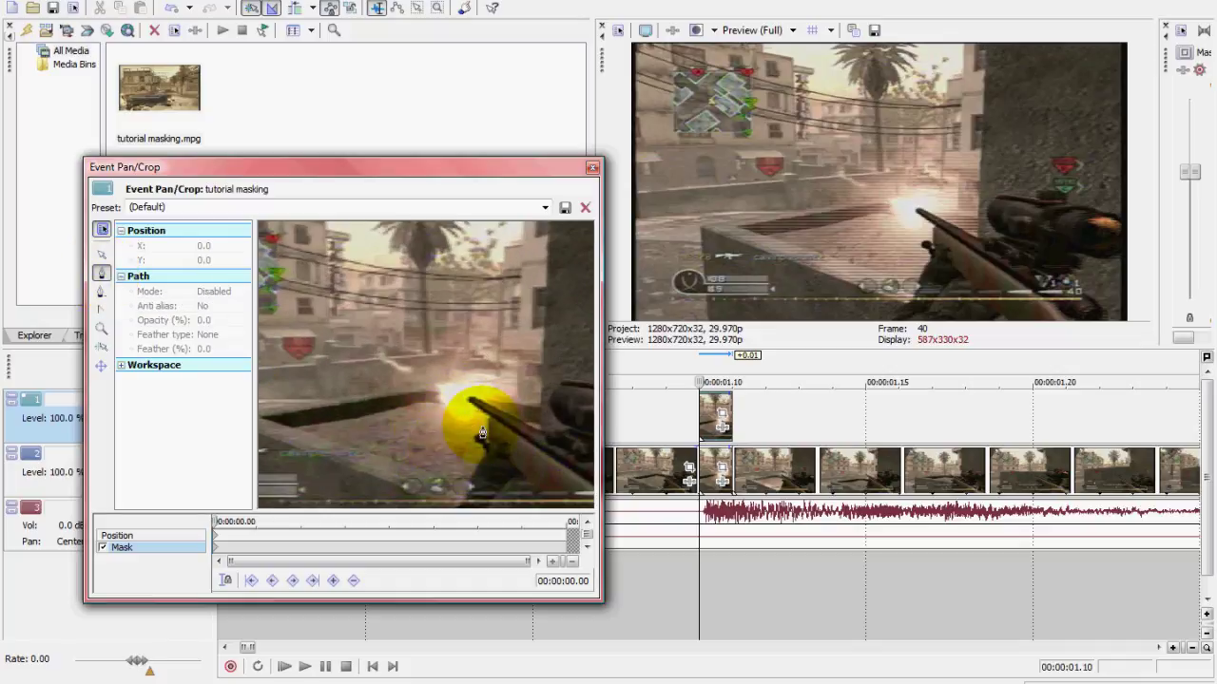
Trace a closed mask path around the muzzle flash and nudge the small crescent mask up-left.
click(478, 418)
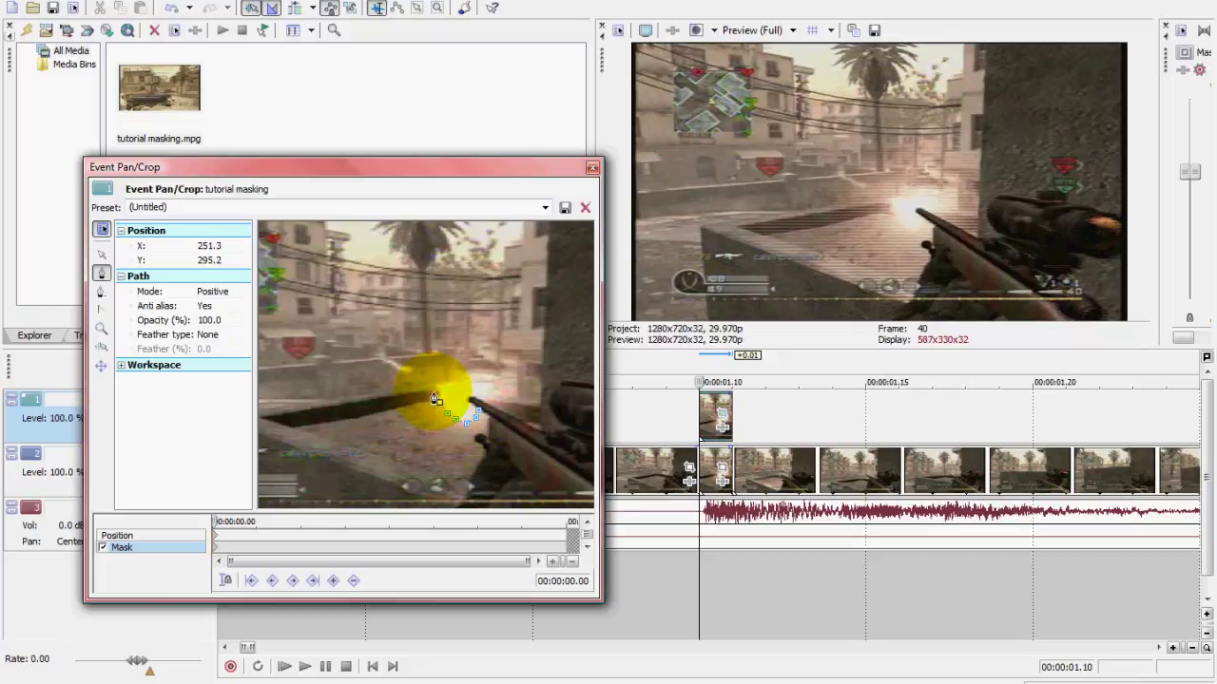
click(446, 379)
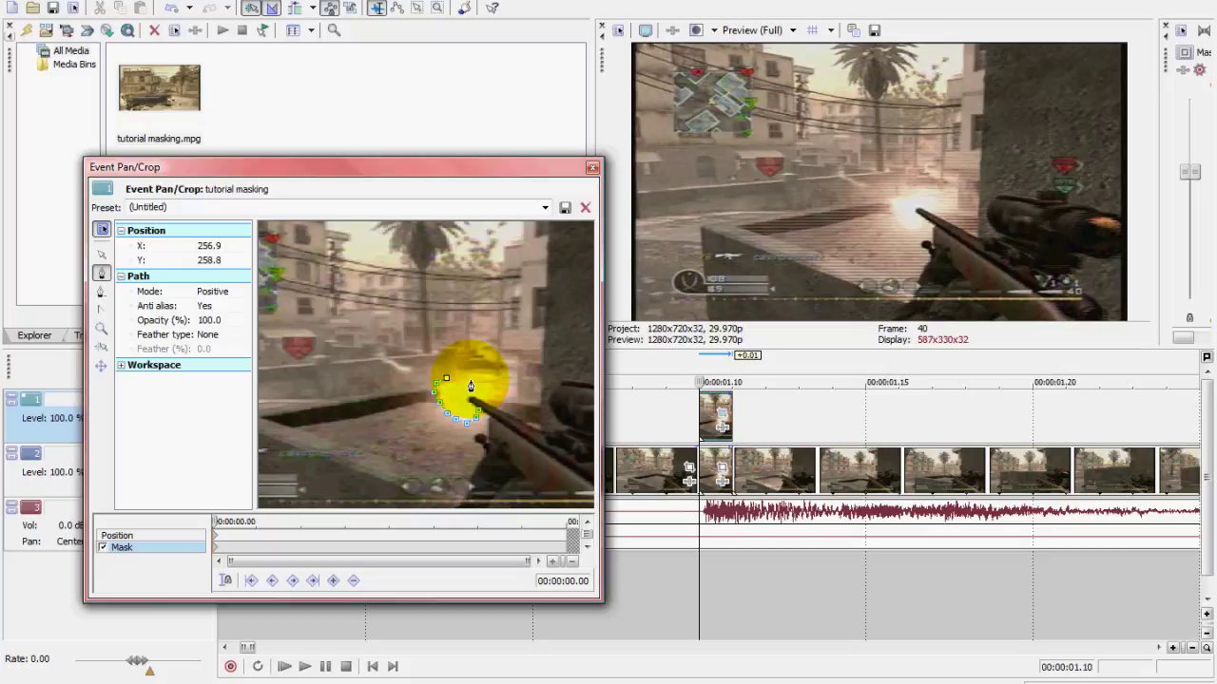
click(485, 381)
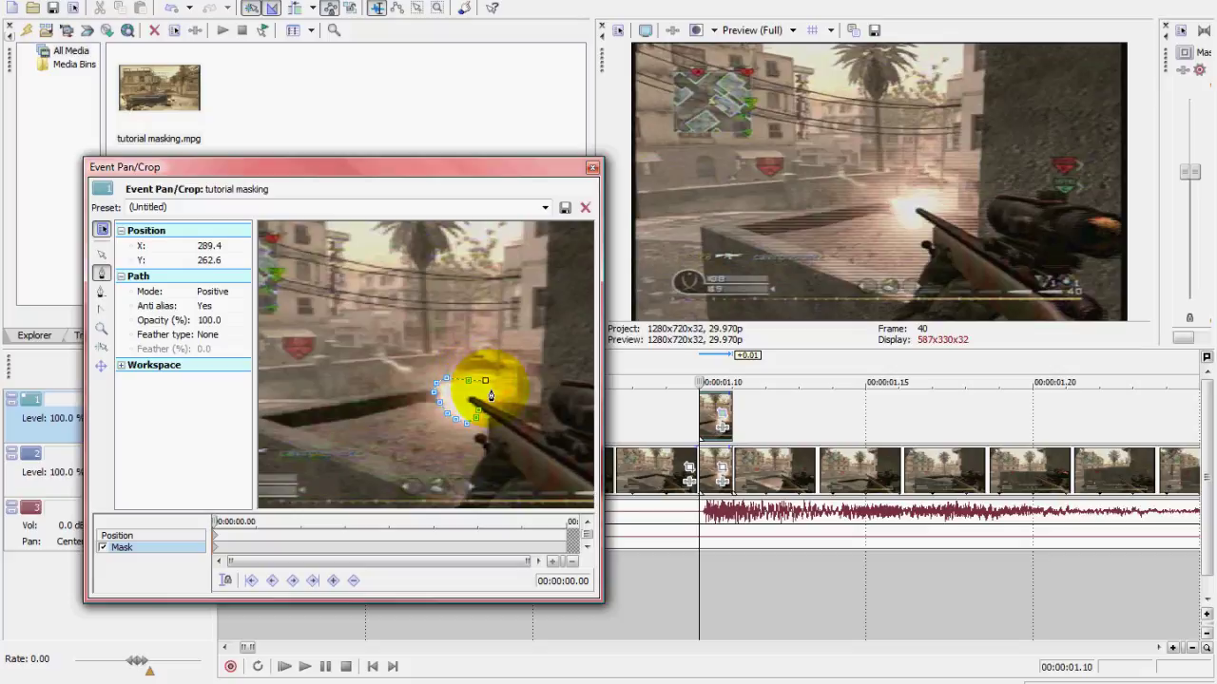
click(487, 402)
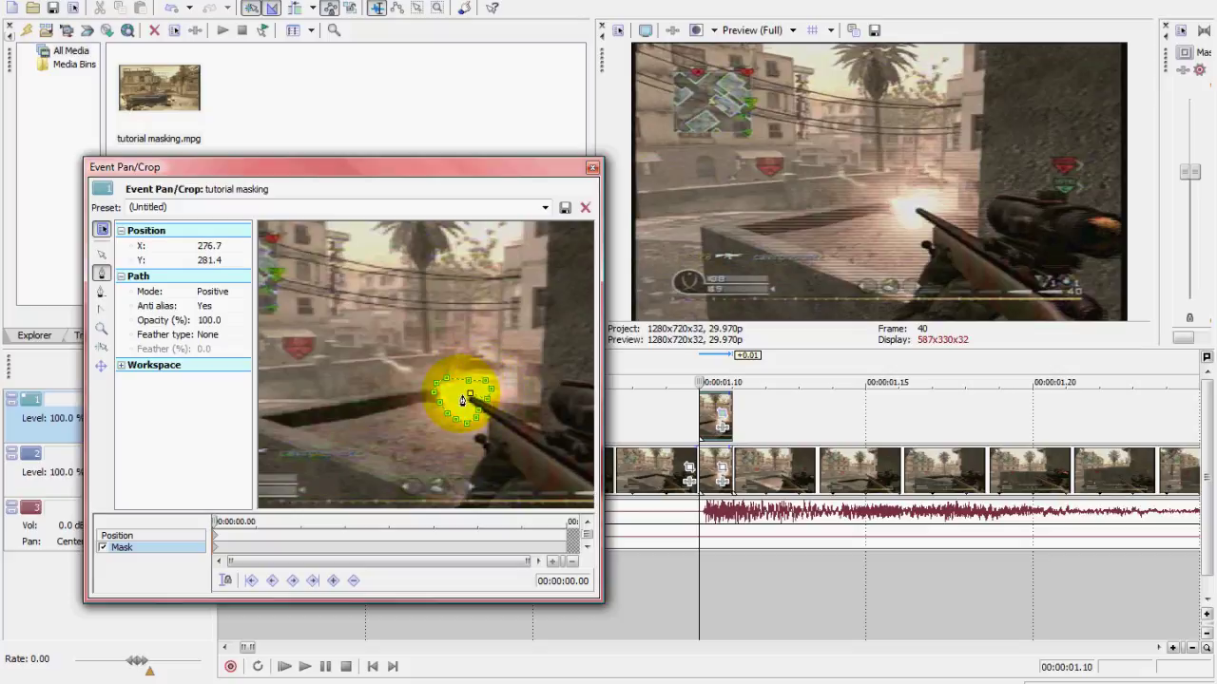
click(462, 403)
click(477, 415)
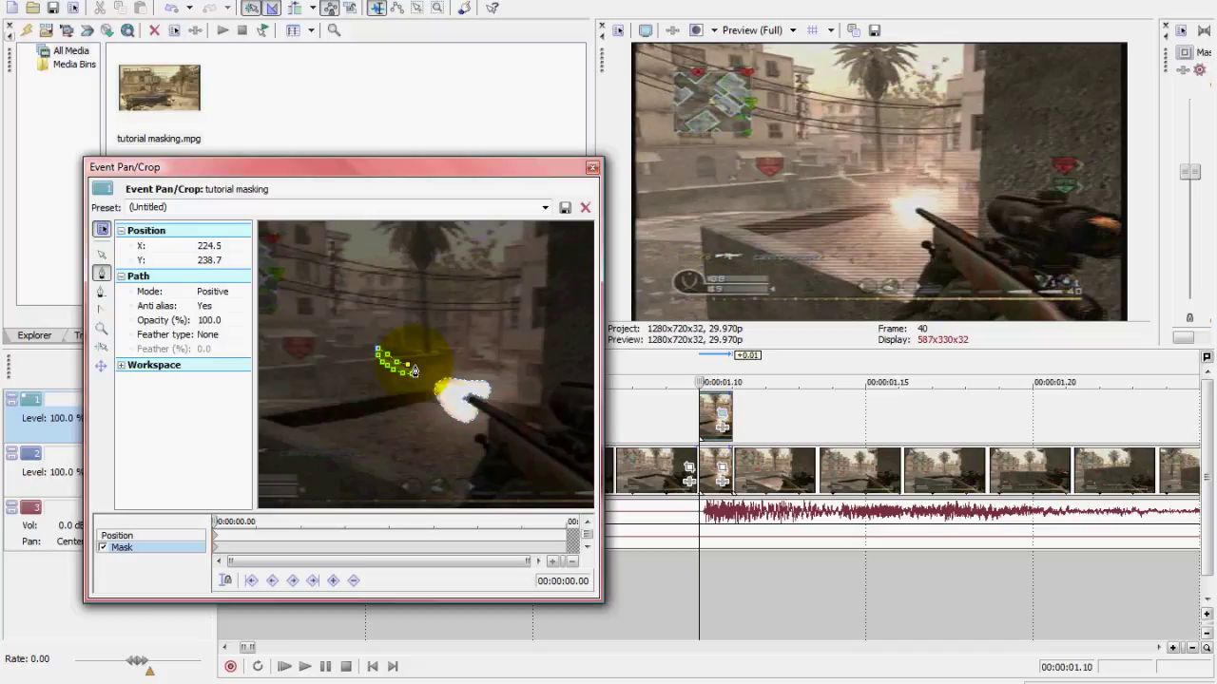
drag(414, 379, 411, 368)
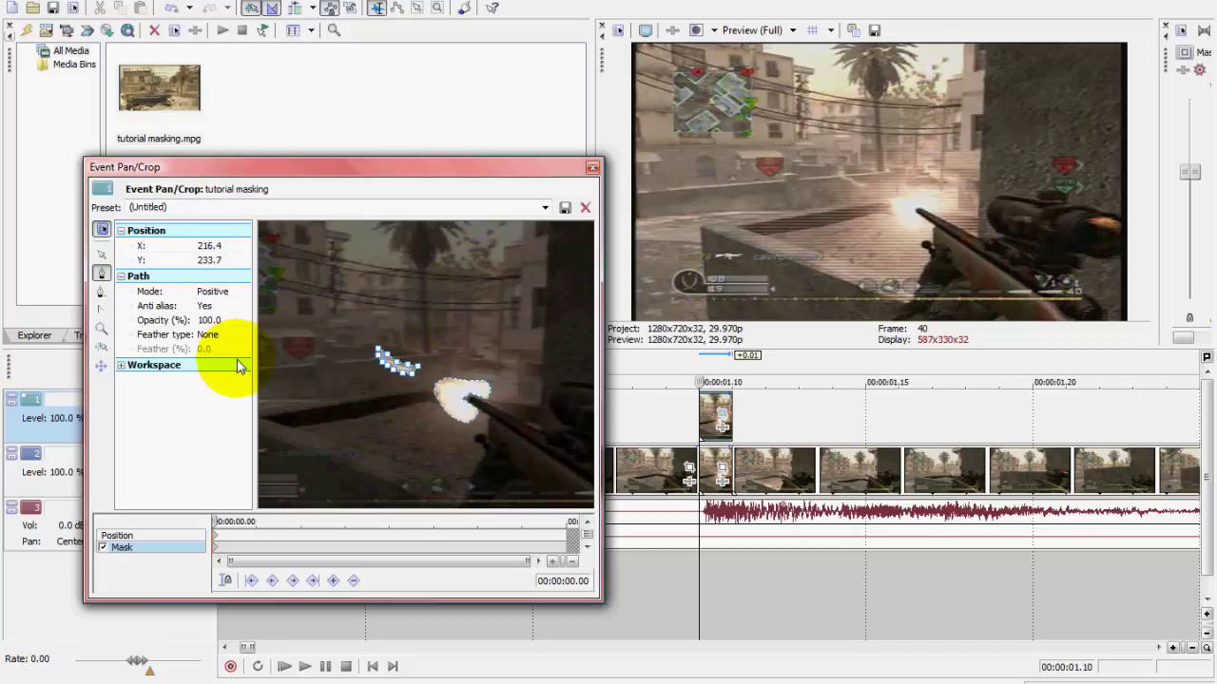
click(102, 254)
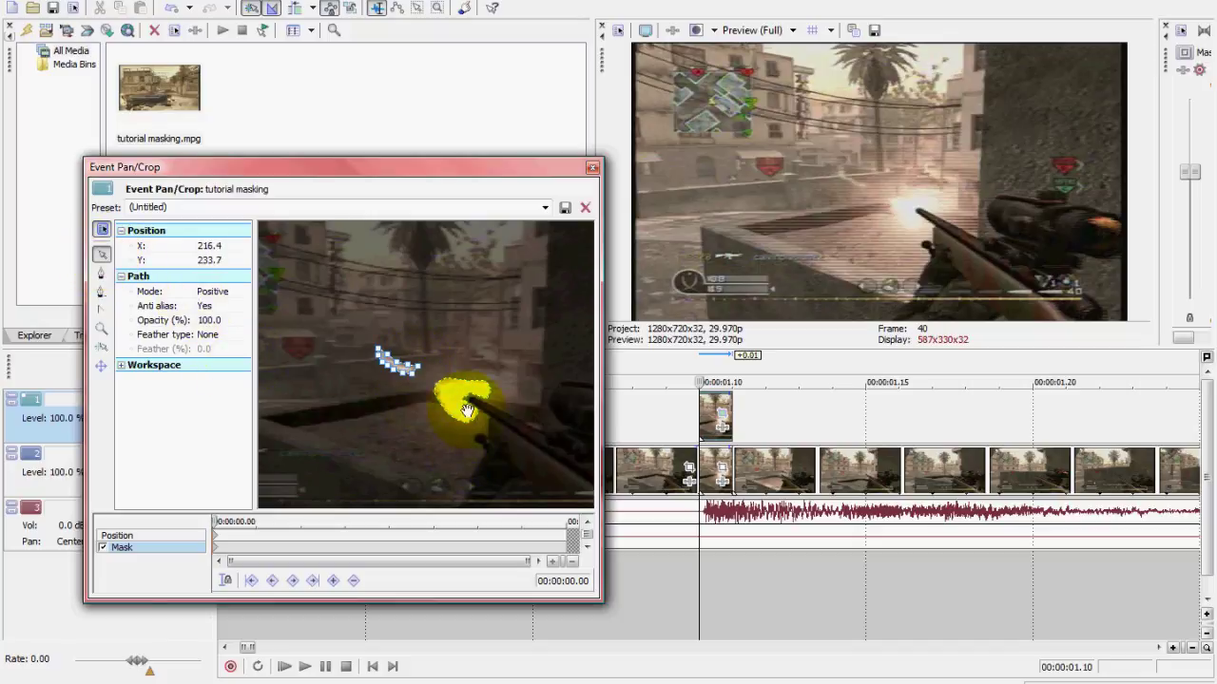
Give the large muzzle-flash mask Both feathering at 10.4%.
click(465, 409)
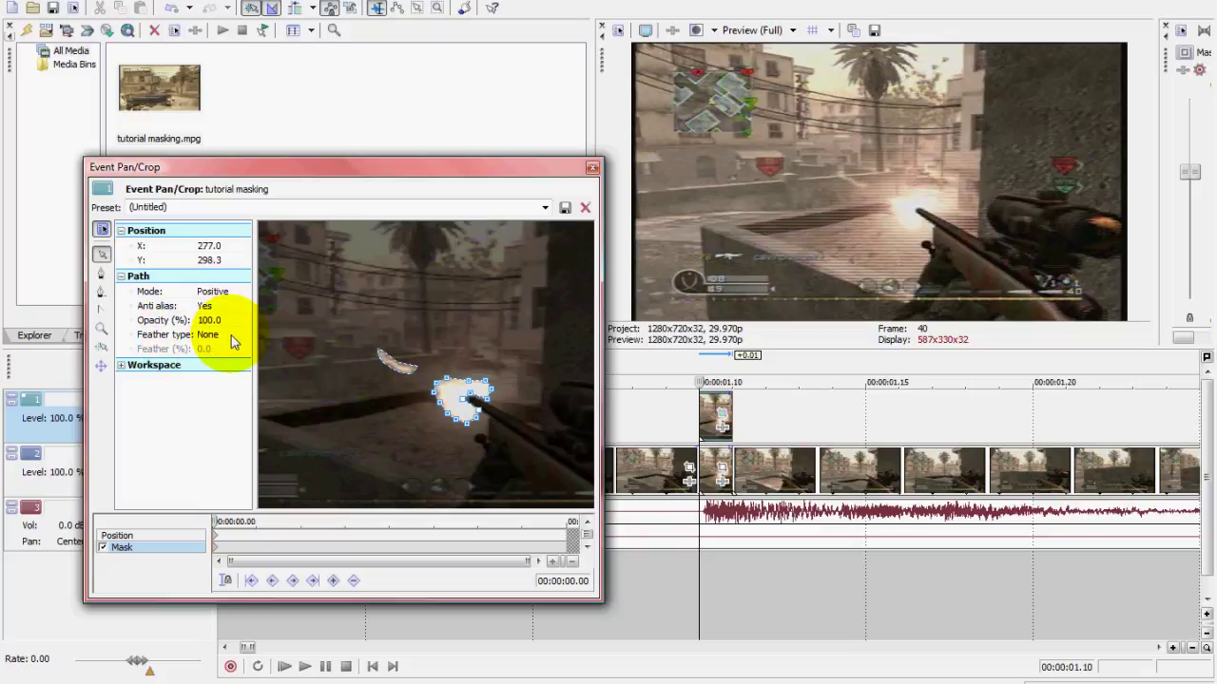
click(452, 400)
click(452, 398)
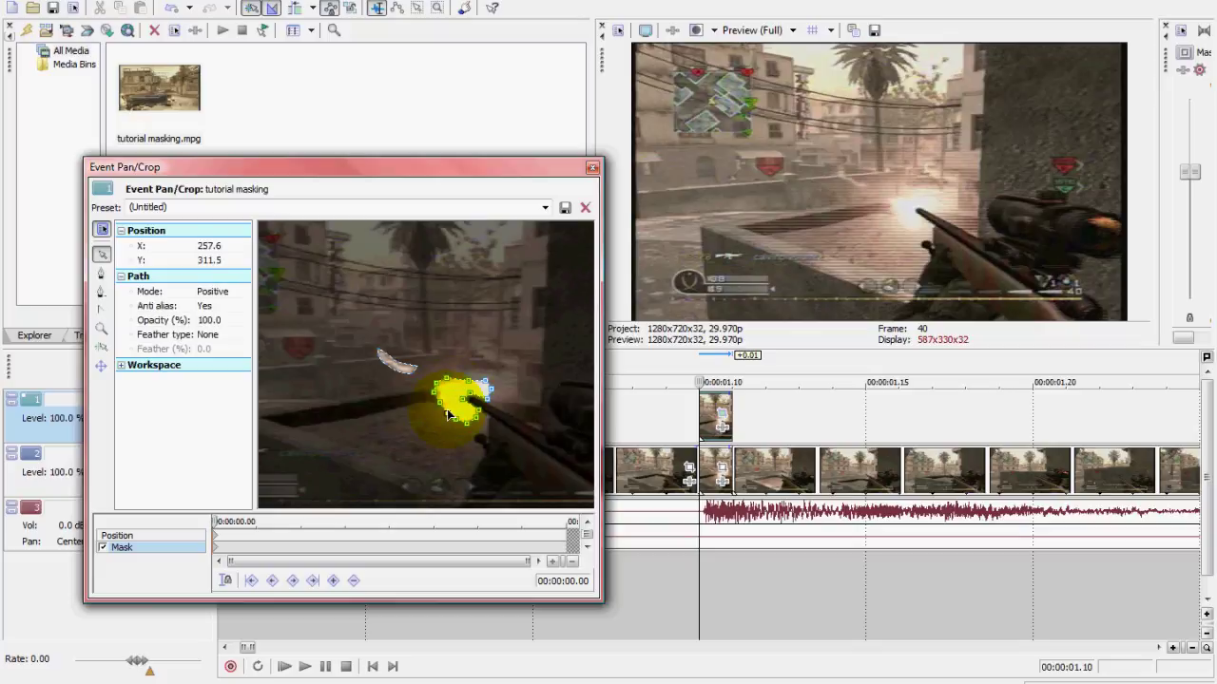
click(244, 338)
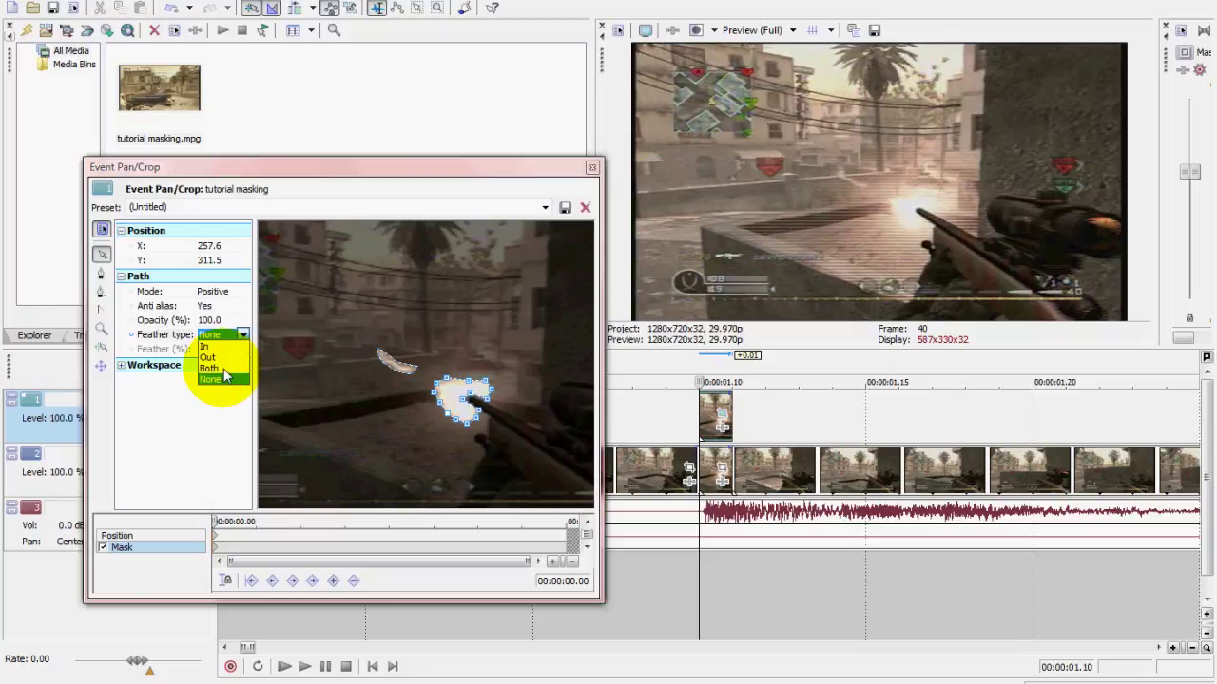
click(224, 369)
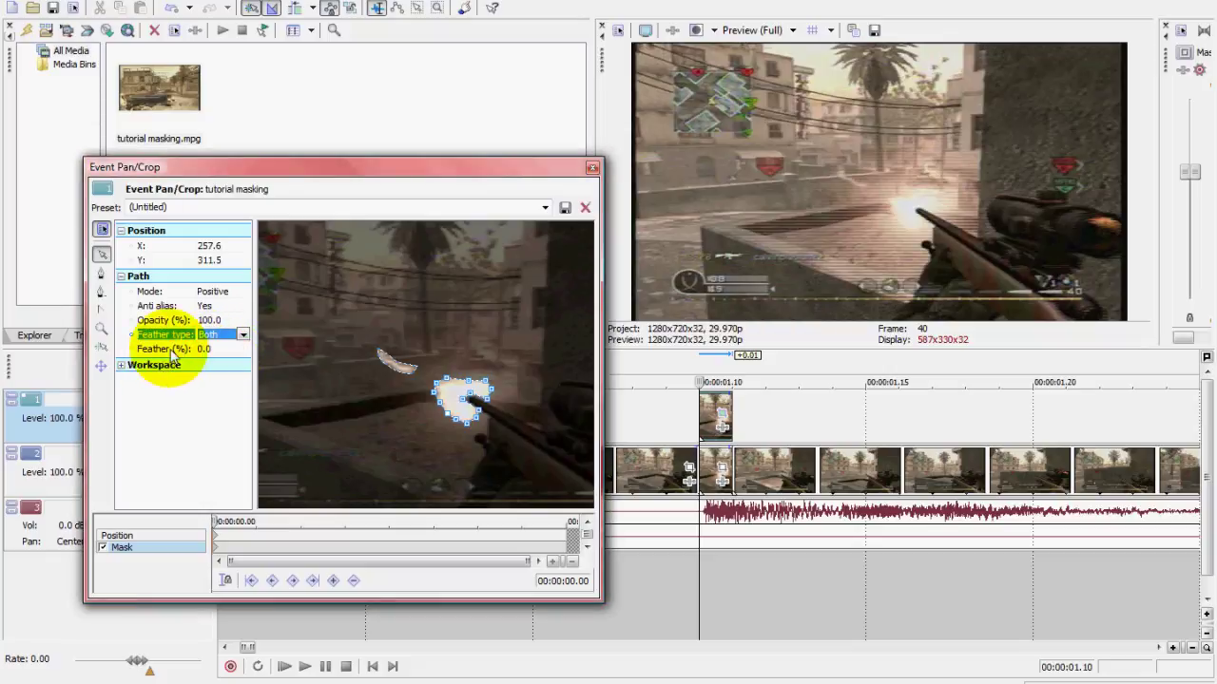
click(216, 350)
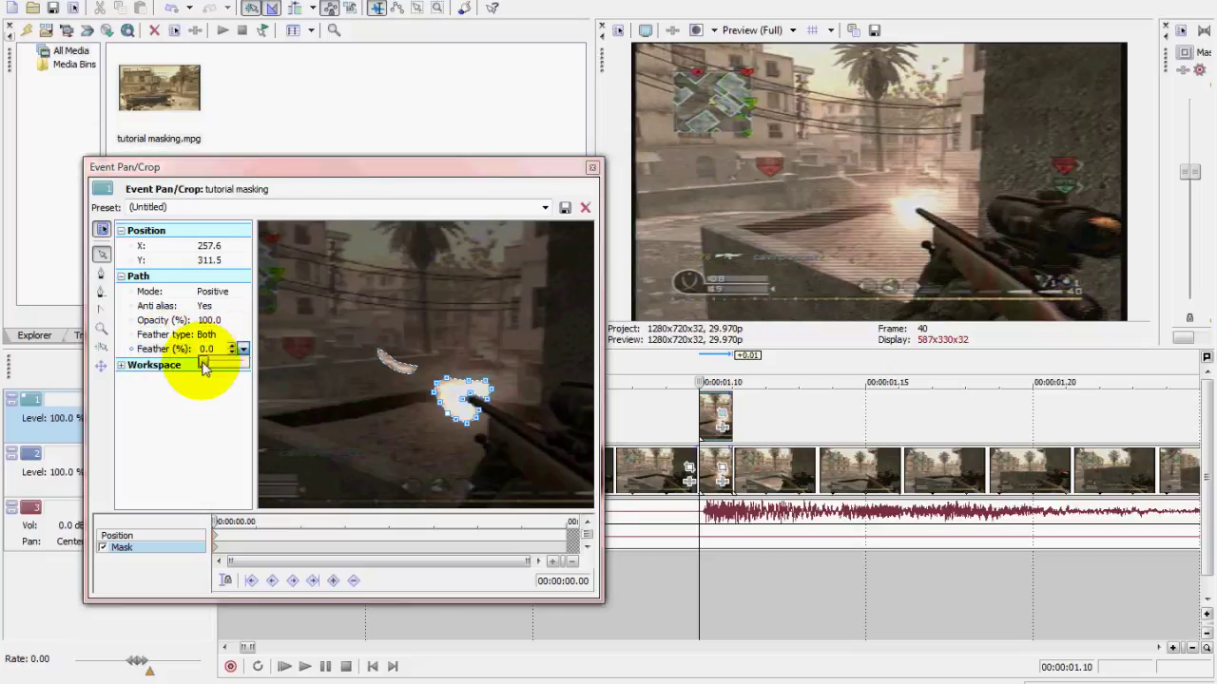
drag(202, 366, 208, 368)
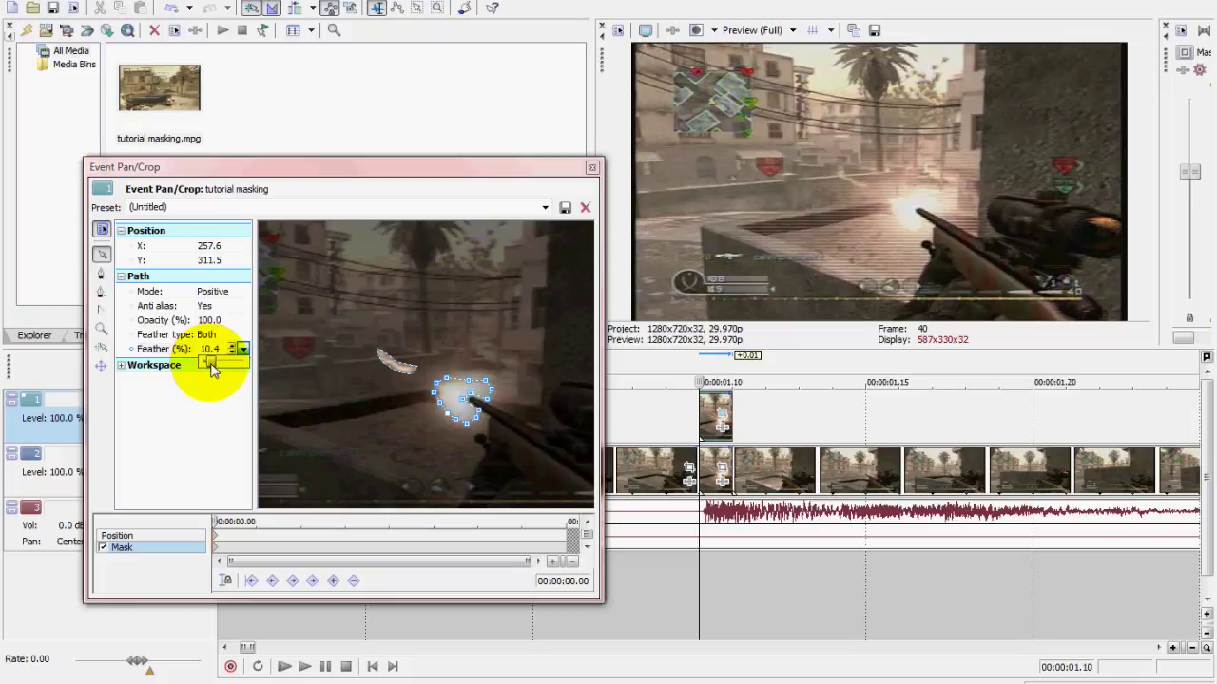
Give the crescent mask Both feathering at 10.4% and move the masking window aside.
click(407, 367)
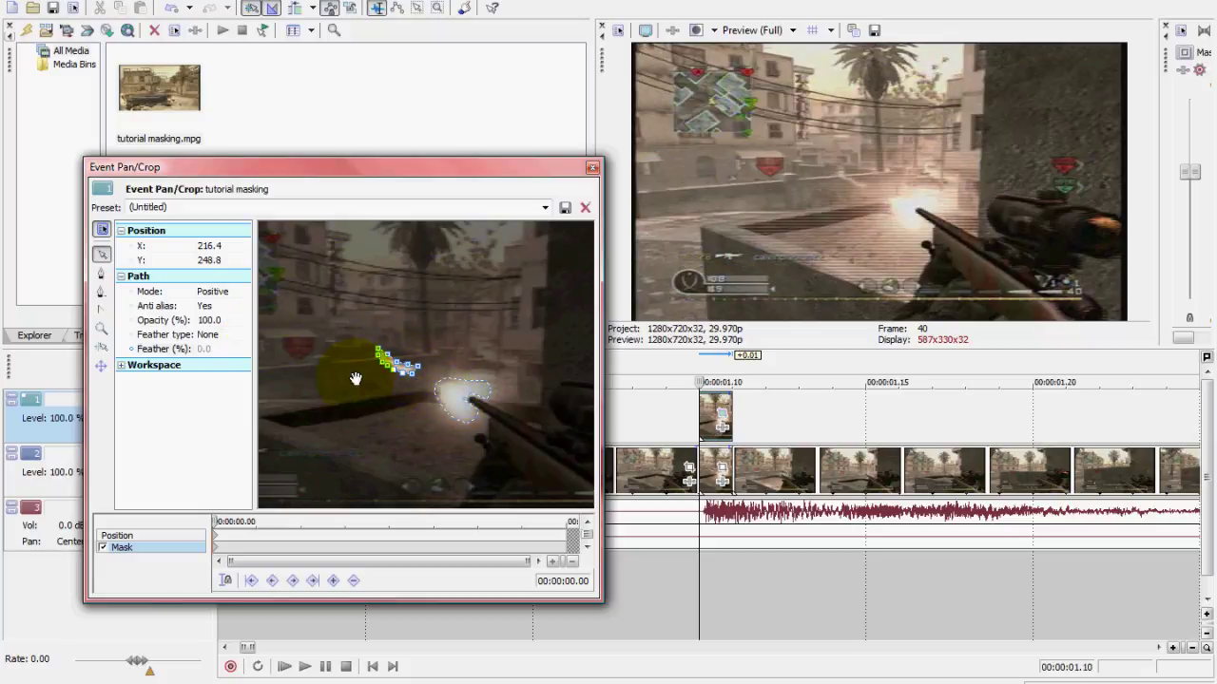
click(230, 334)
click(223, 380)
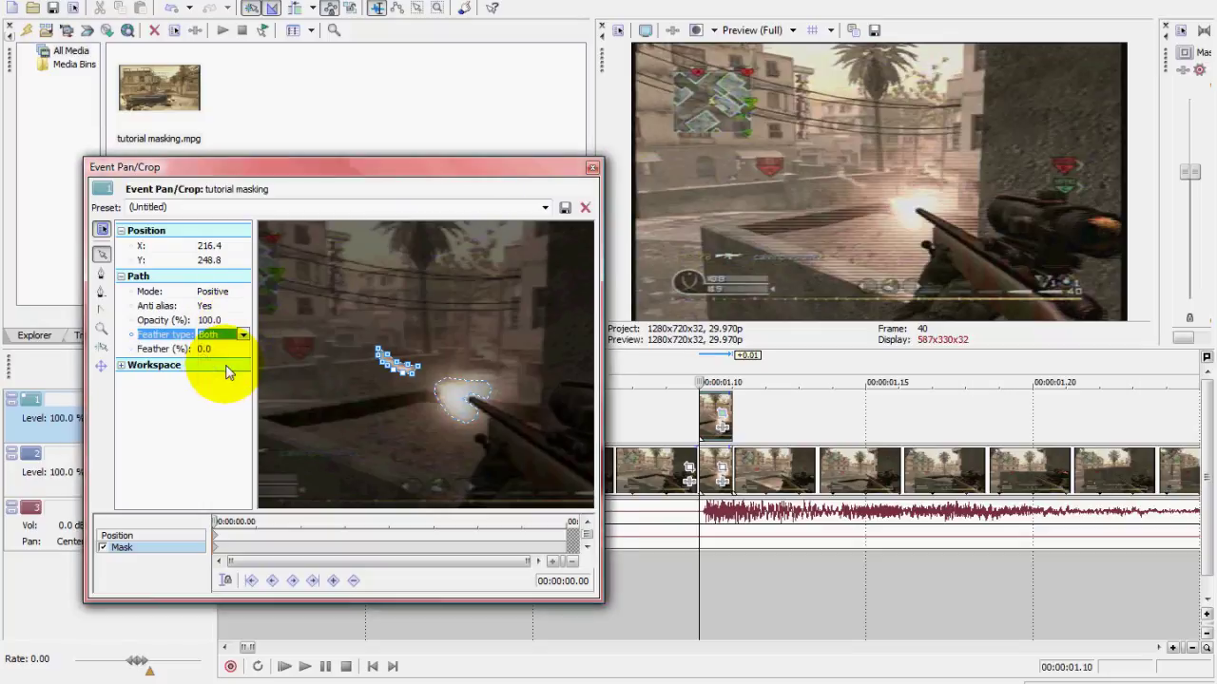
click(238, 349)
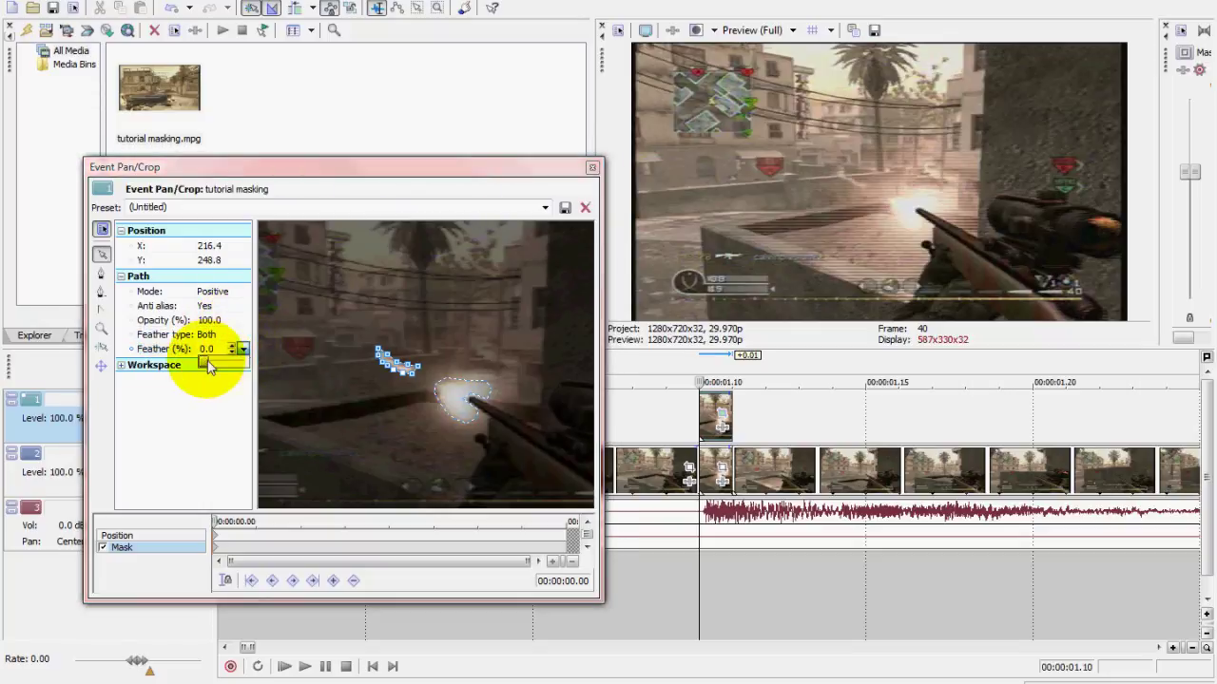
drag(218, 363, 211, 368)
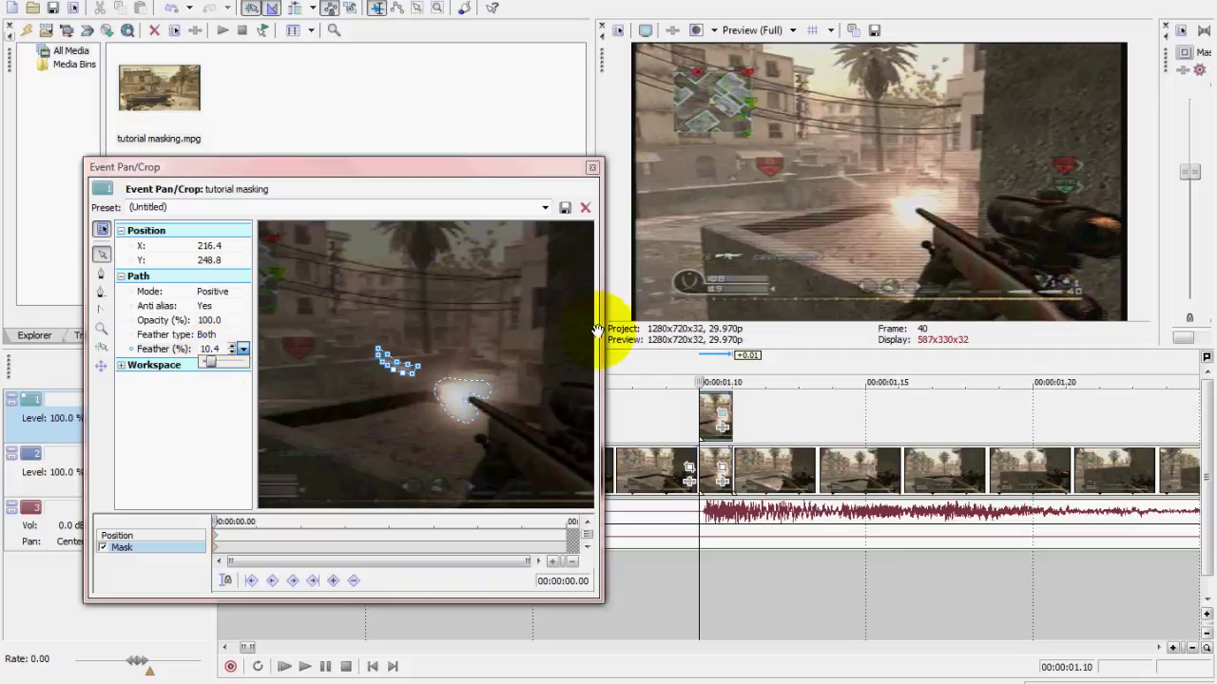
drag(590, 167, 592, 168)
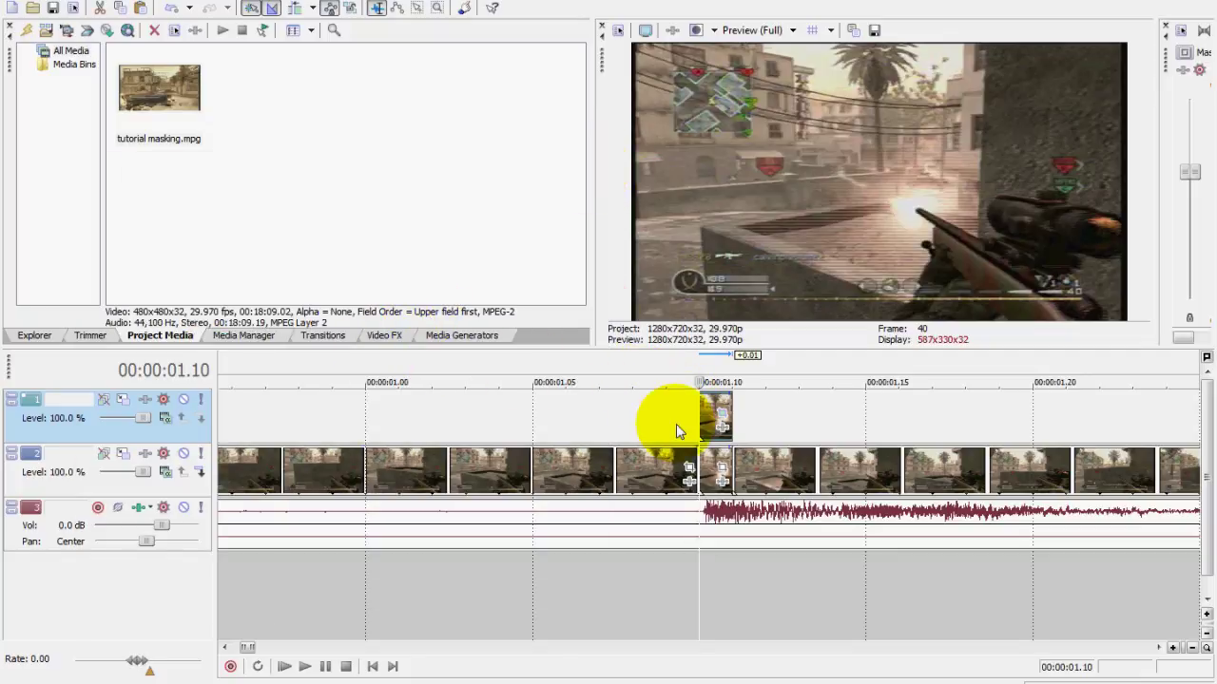
Return to the flash frame at 00:00:01.10 and drop Color Balance onto the top-track event.
drag(719, 433, 402, 443)
scroll(568, 452, down, 3)
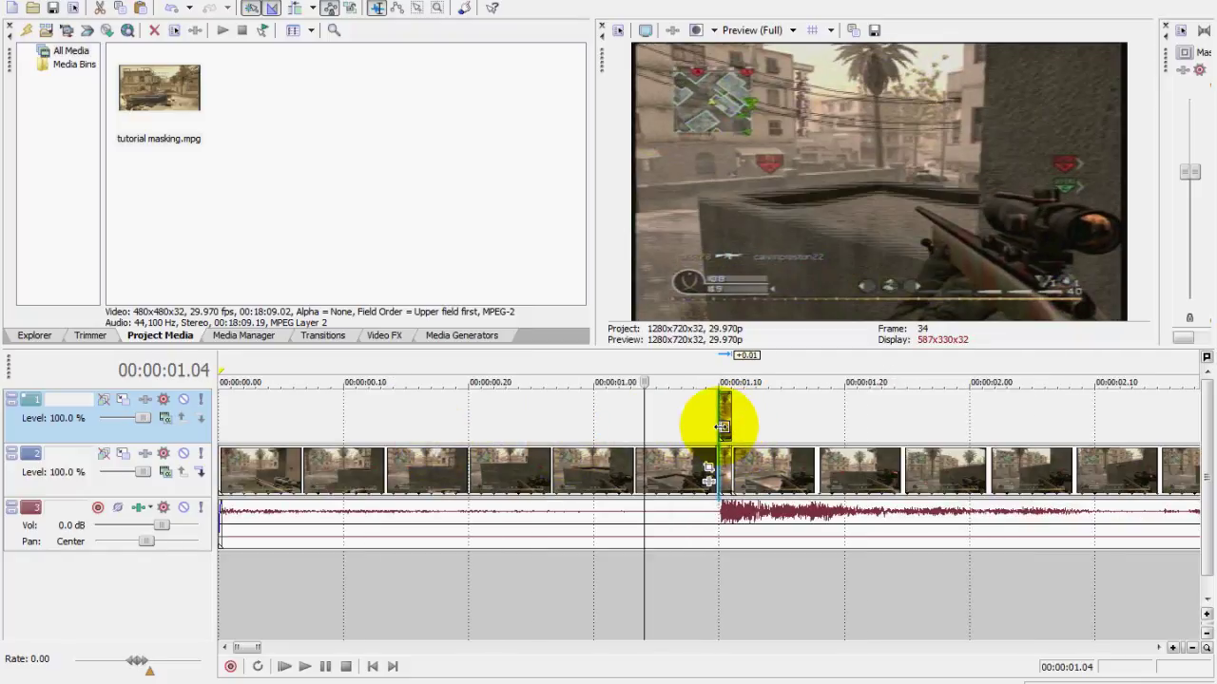
click(722, 428)
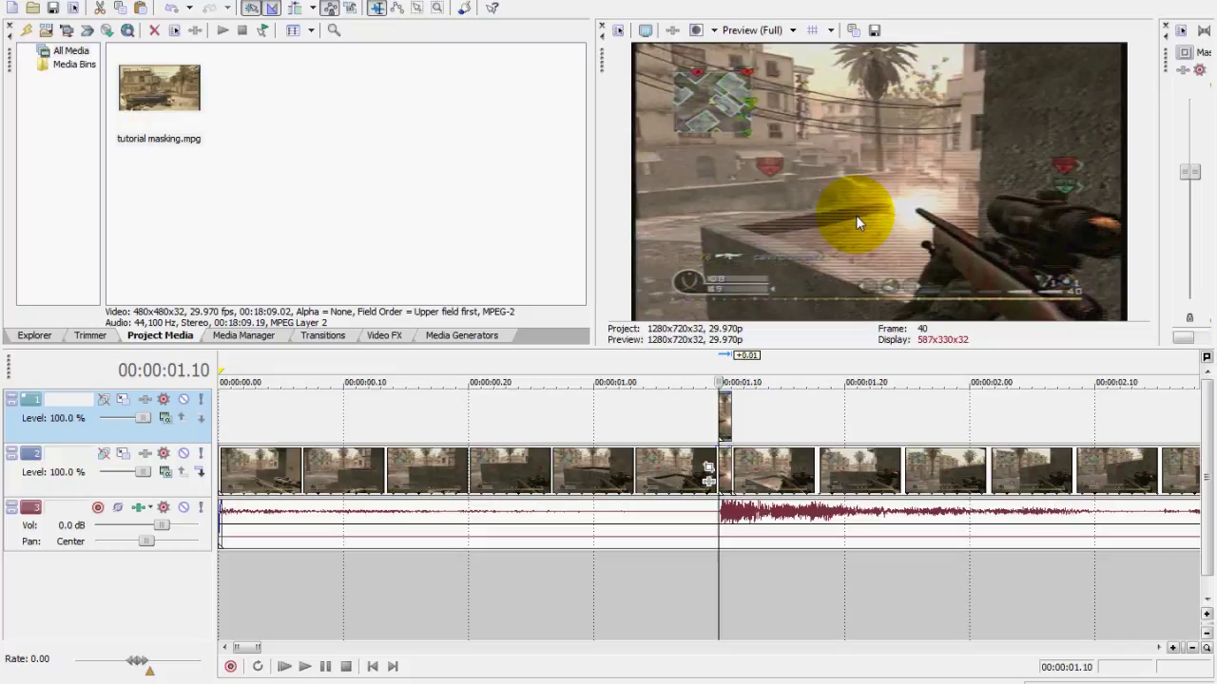
click(398, 339)
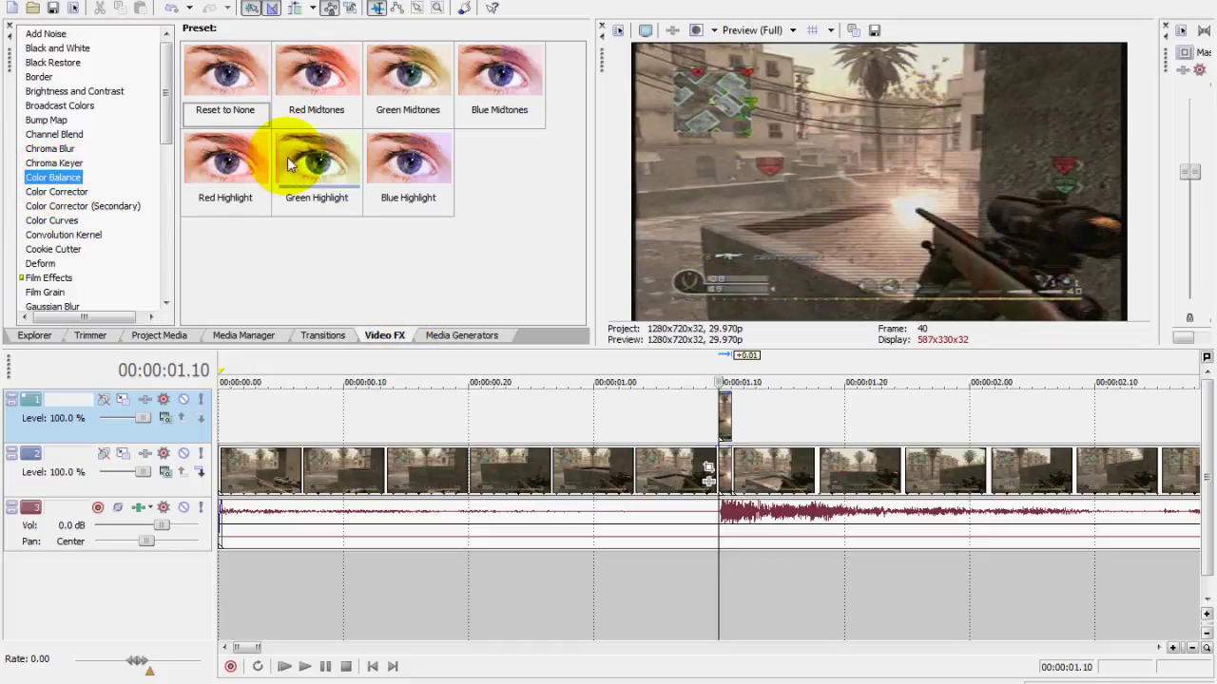
drag(196, 88, 724, 415)
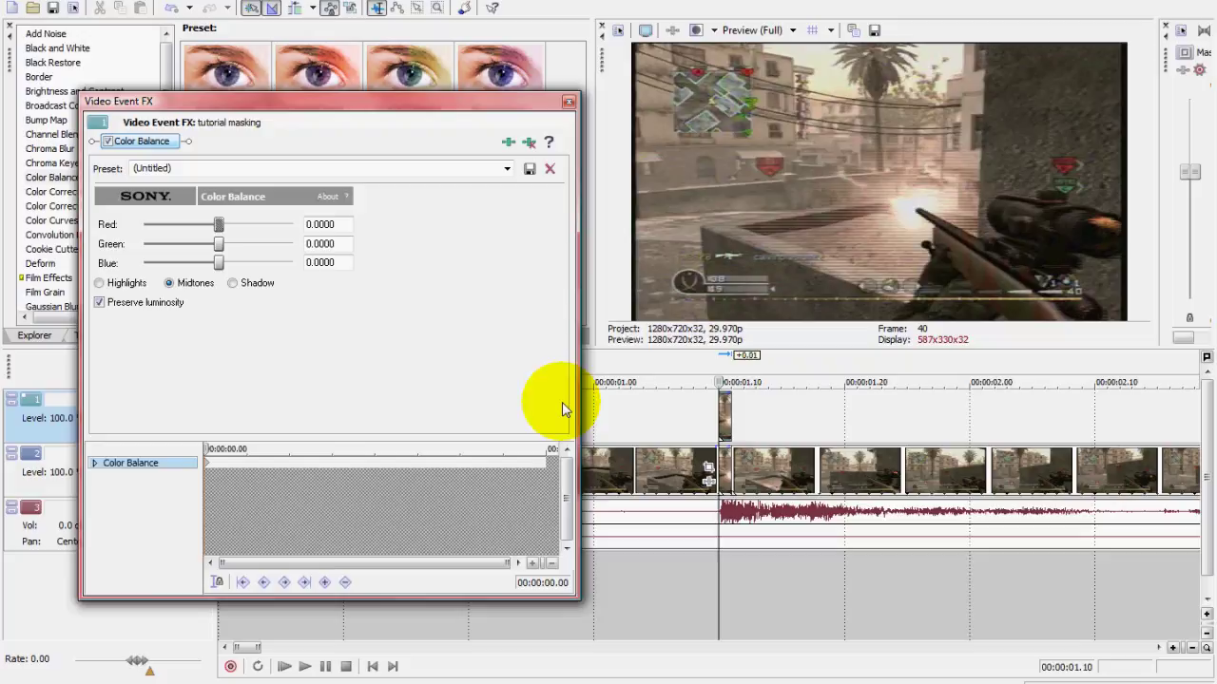
Set Color Balance Red to 0.5000 and Blue to -0.5000 to tint the flash red.
drag(219, 228, 133, 247)
mouse_move(211, 266)
mouse_down()
mouse_move(244, 273)
mouse_move(157, 263)
mouse_move(227, 270)
mouse_up()
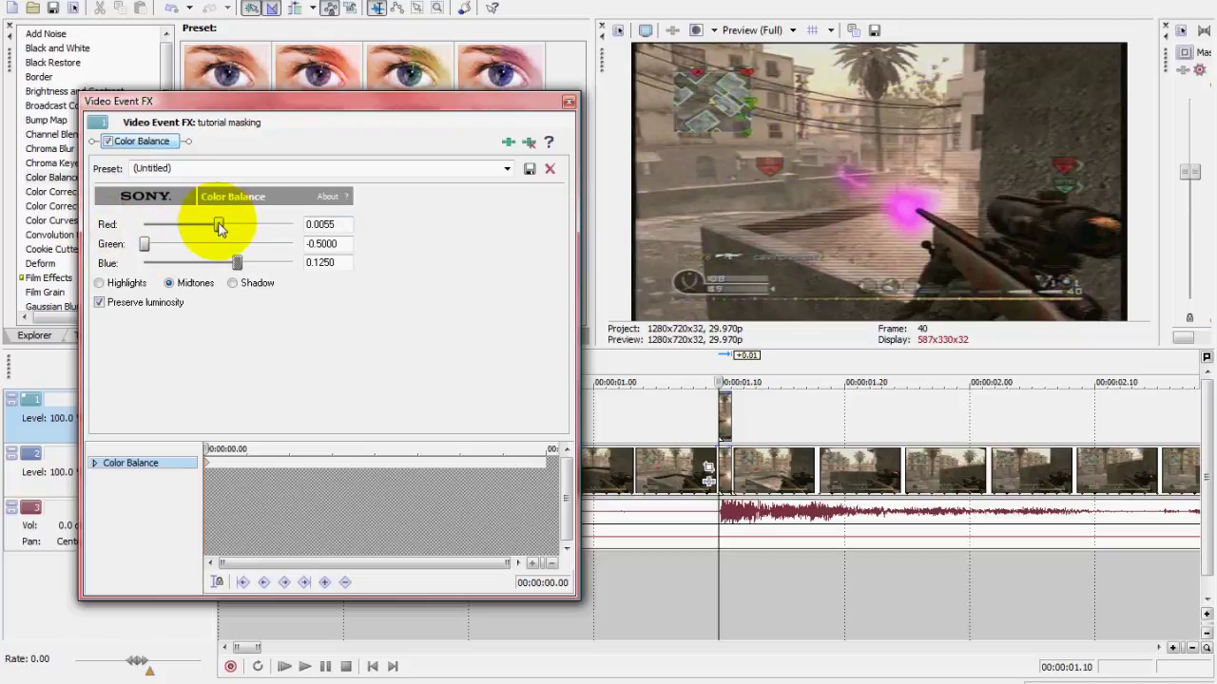
drag(219, 226, 304, 249)
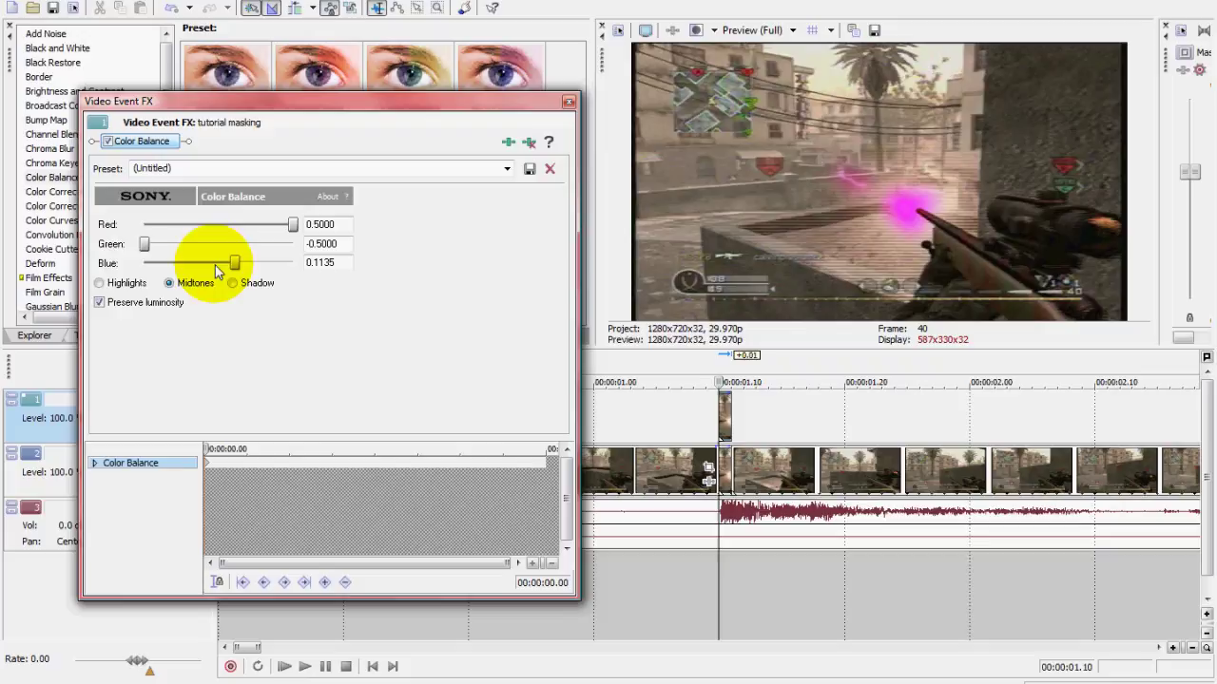
drag(215, 265, 95, 260)
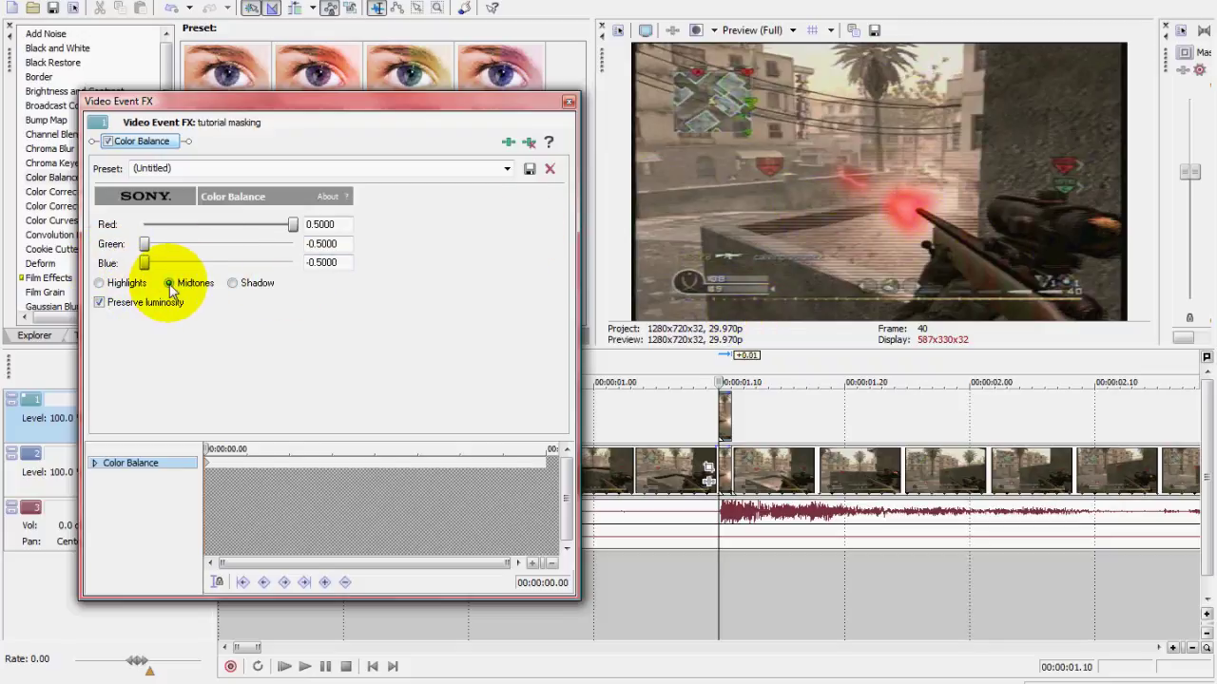
Try the tint on Highlights, then keep the adjustment on Midtones.
click(99, 283)
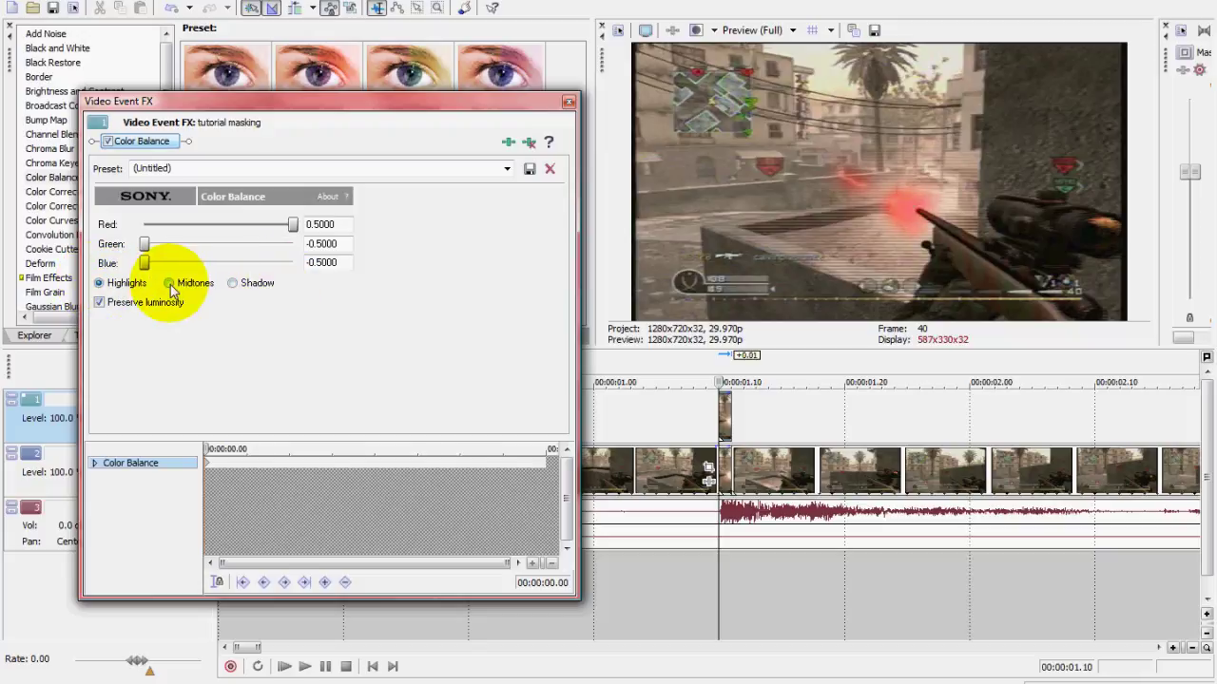
click(168, 283)
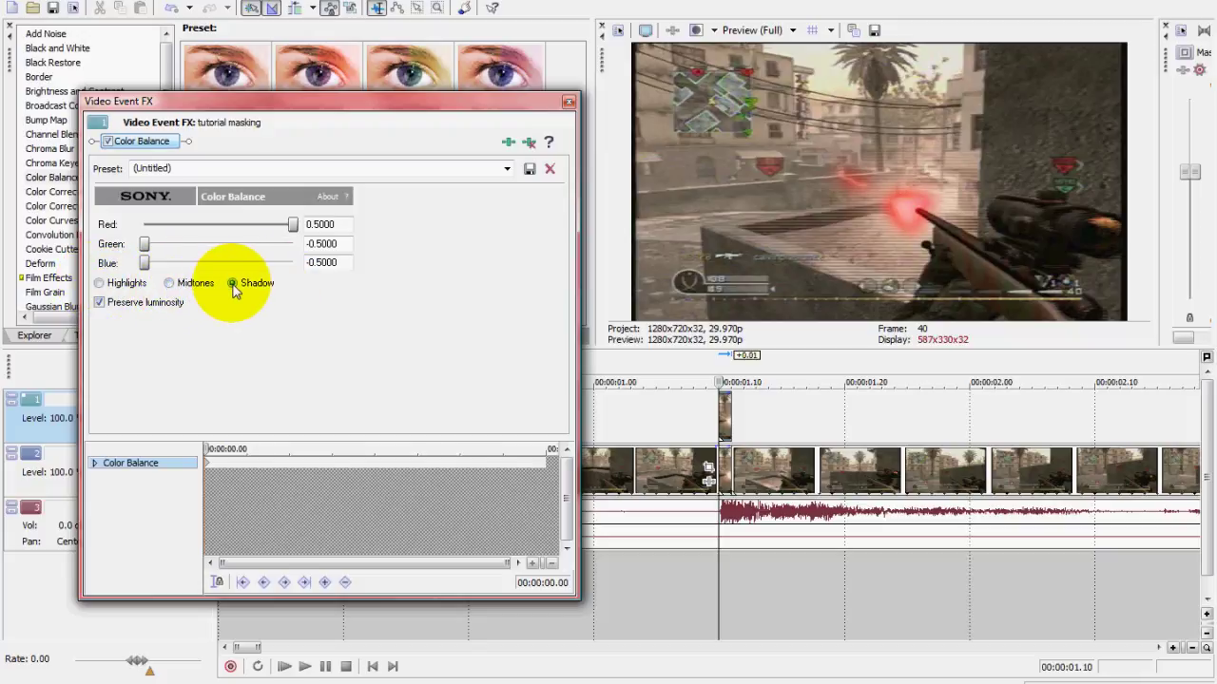
click(168, 283)
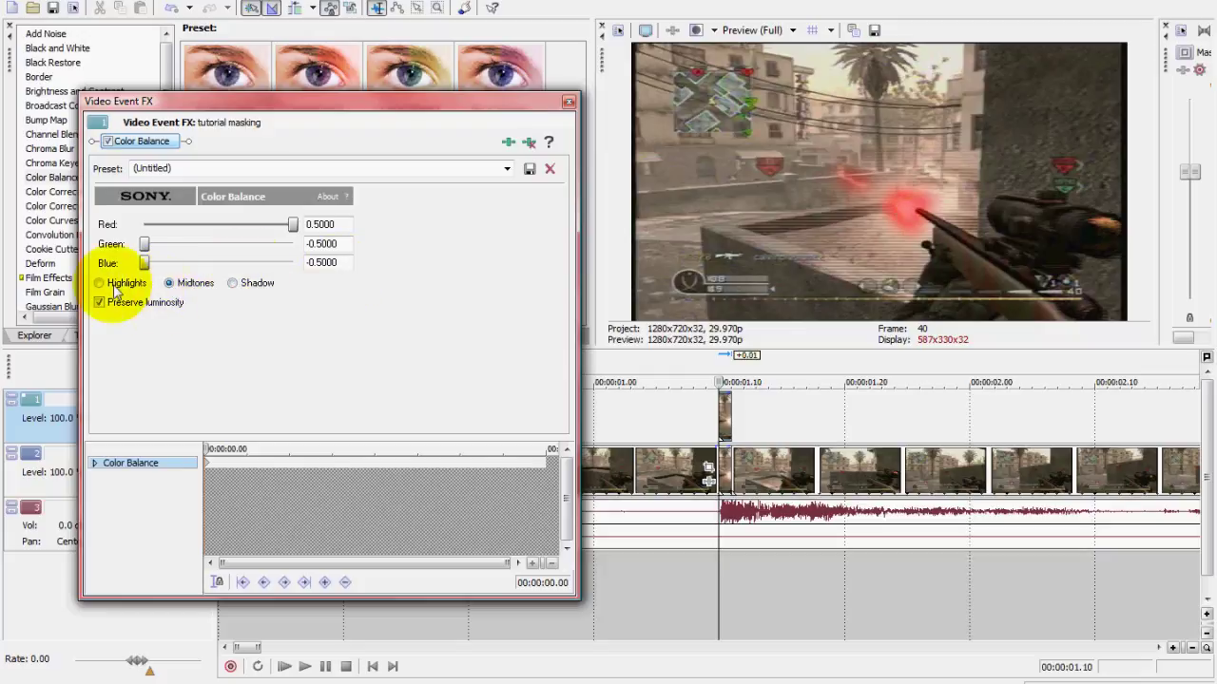
click(168, 283)
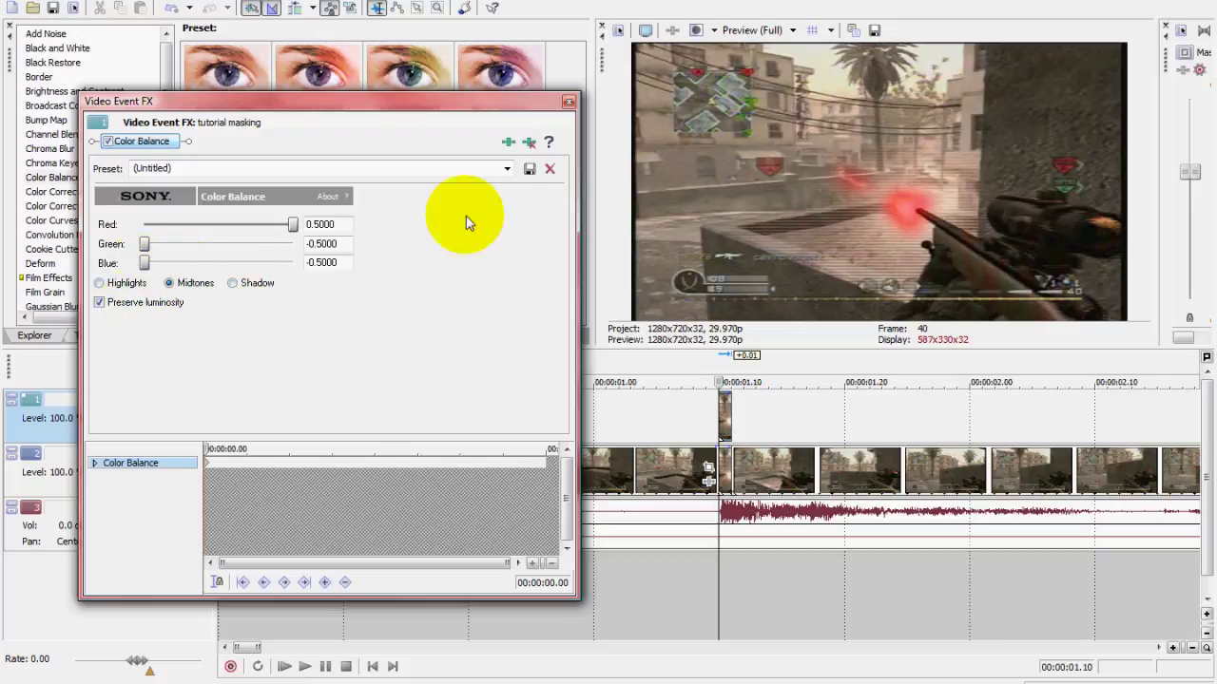
Close Color Balance and compare earlier frames (00:00:00.15–00:00:00.28) with the red flash at 00:00:01.10.
click(568, 101)
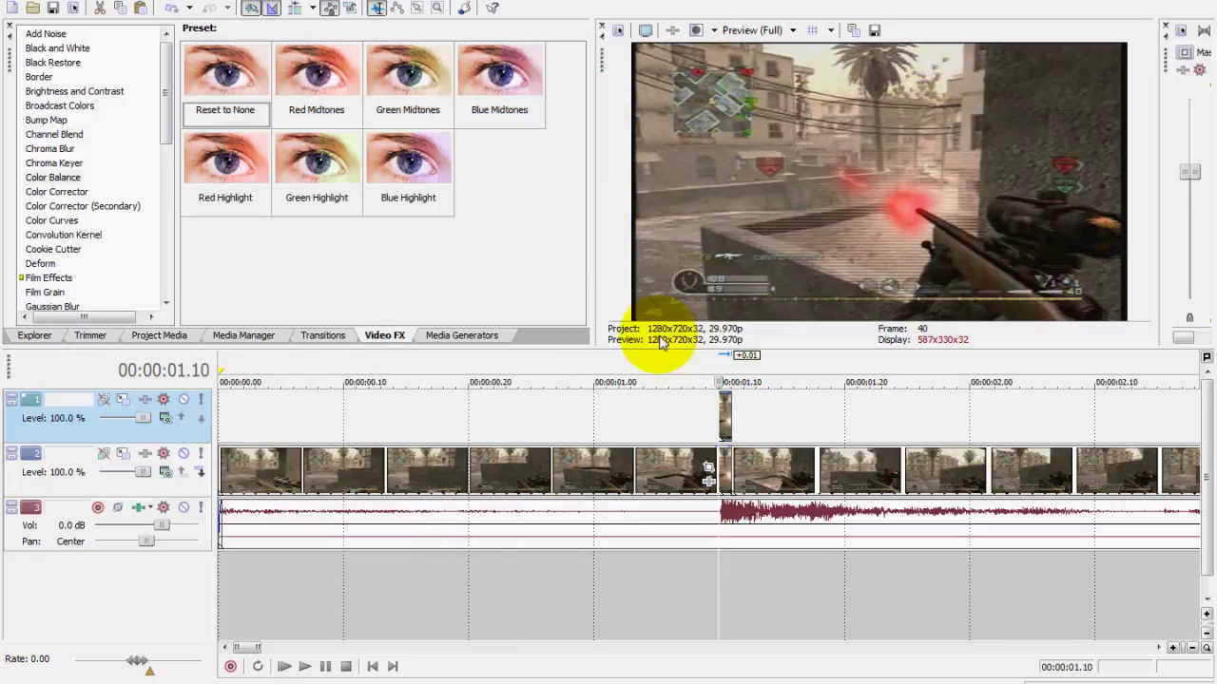
scroll(612, 434, down, 2)
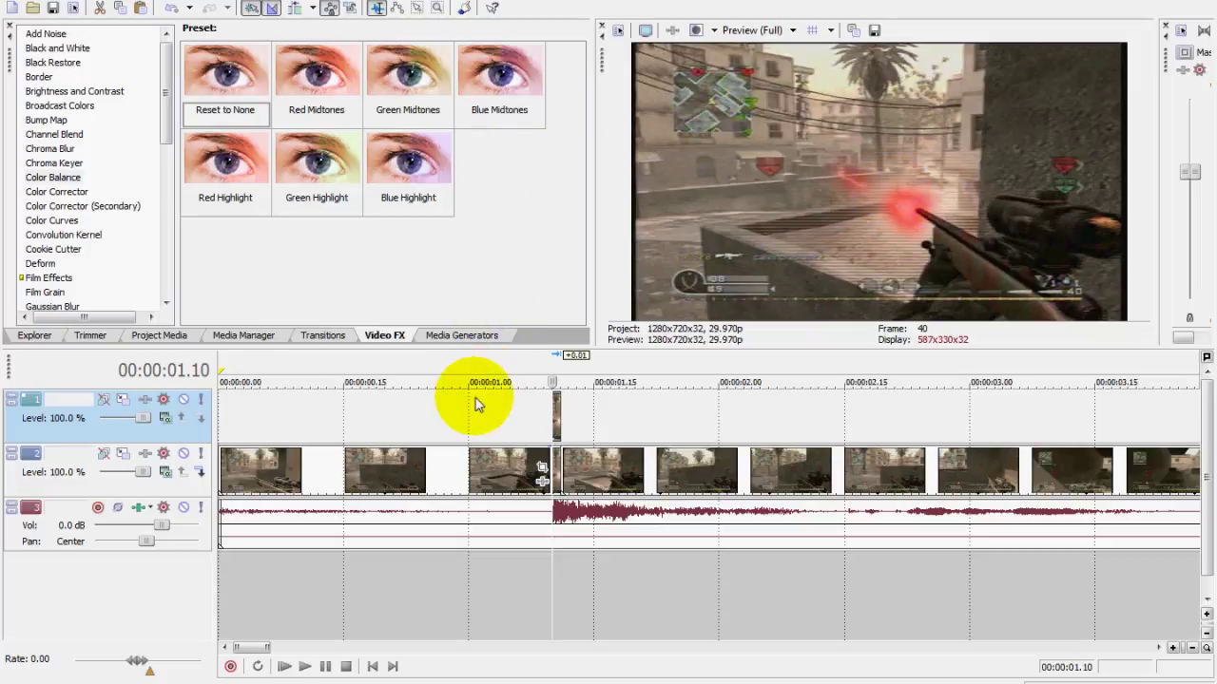
click(400, 437)
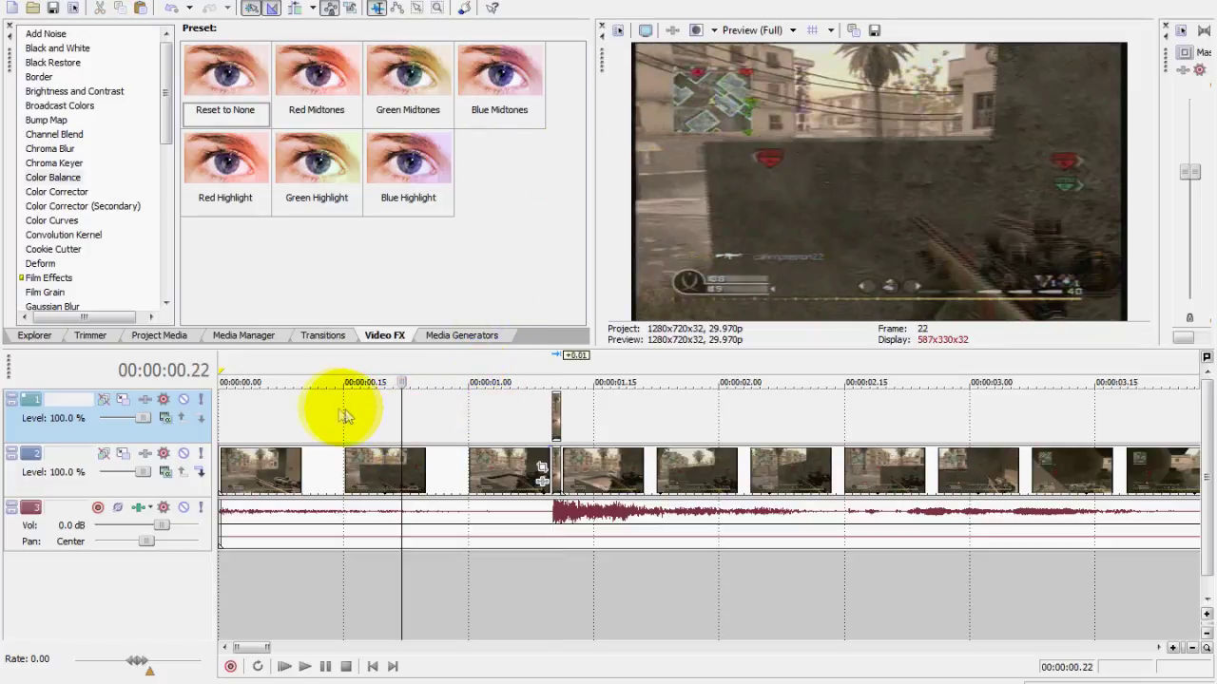
click(343, 409)
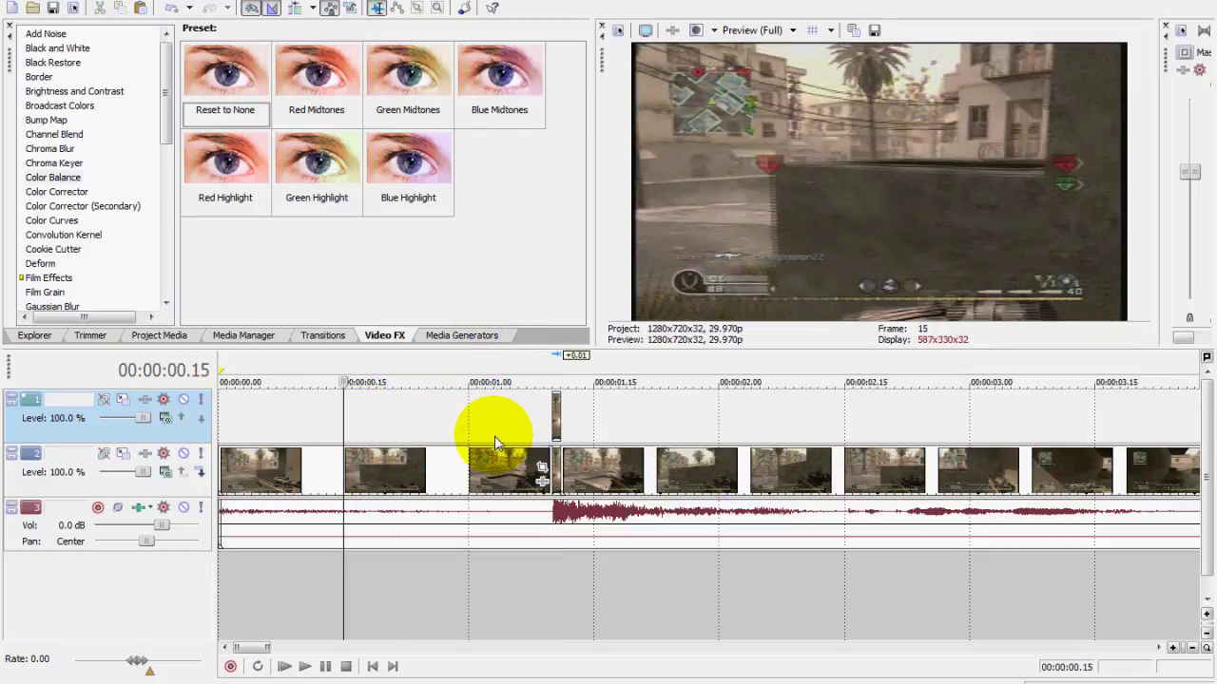
click(554, 416)
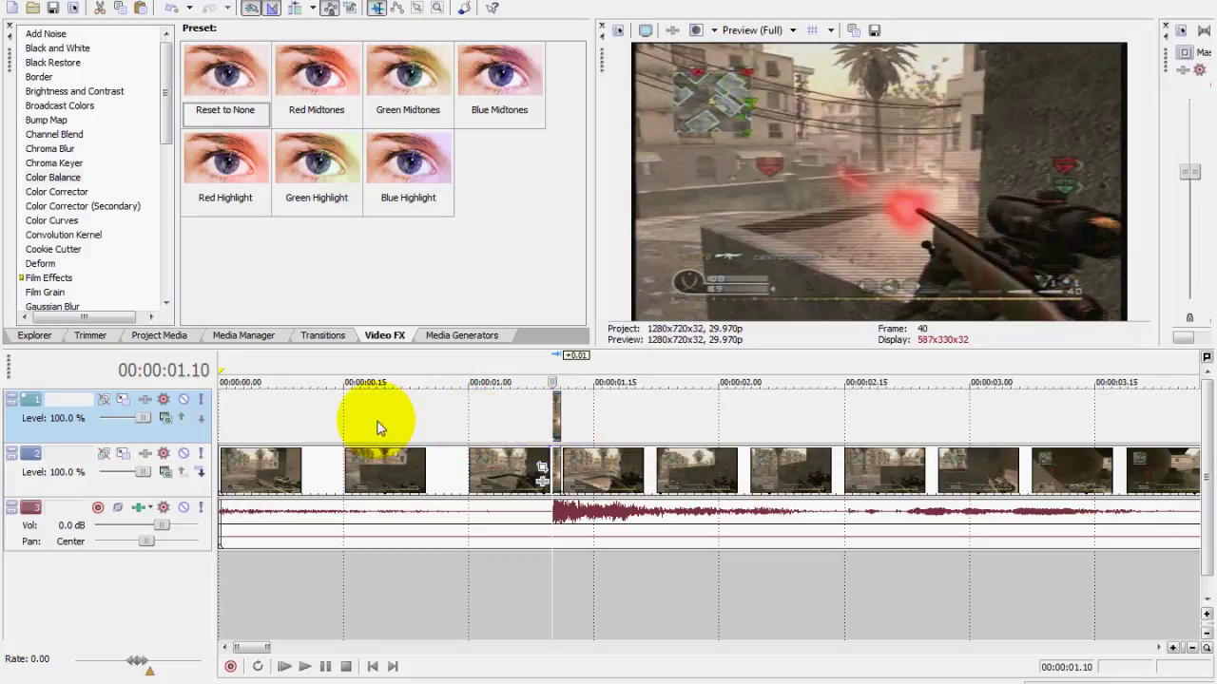
scroll(376, 416, down, 4)
click(305, 418)
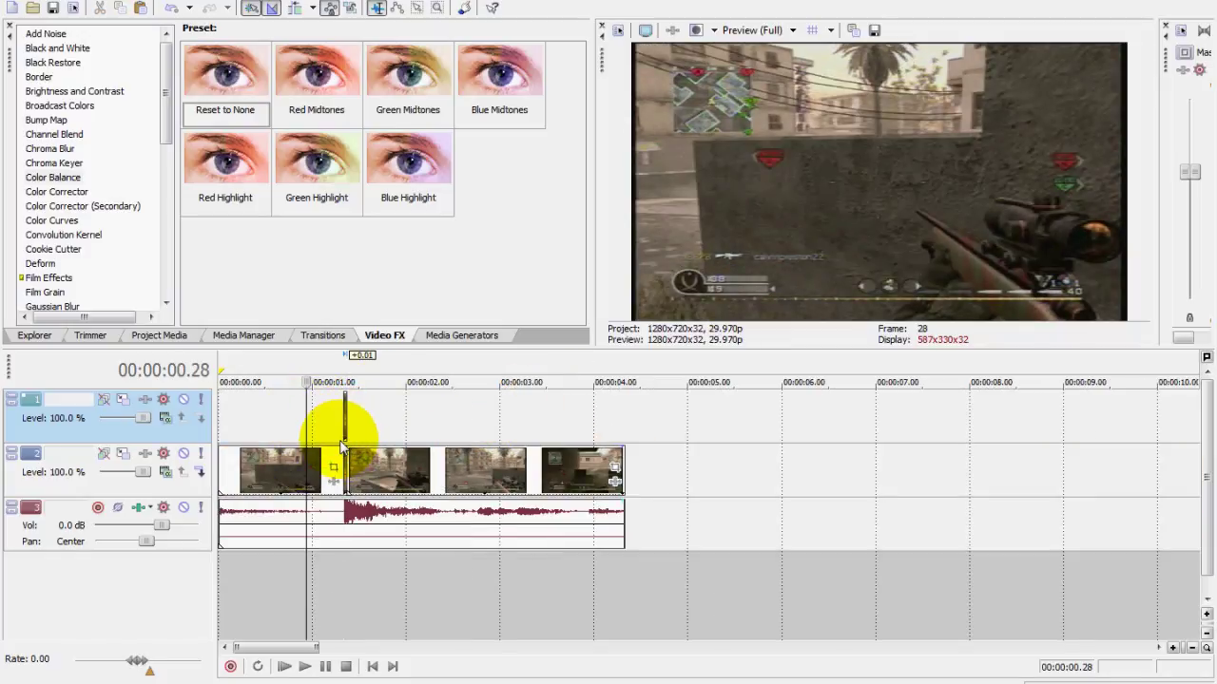
click(345, 414)
scroll(618, 481, up, 8)
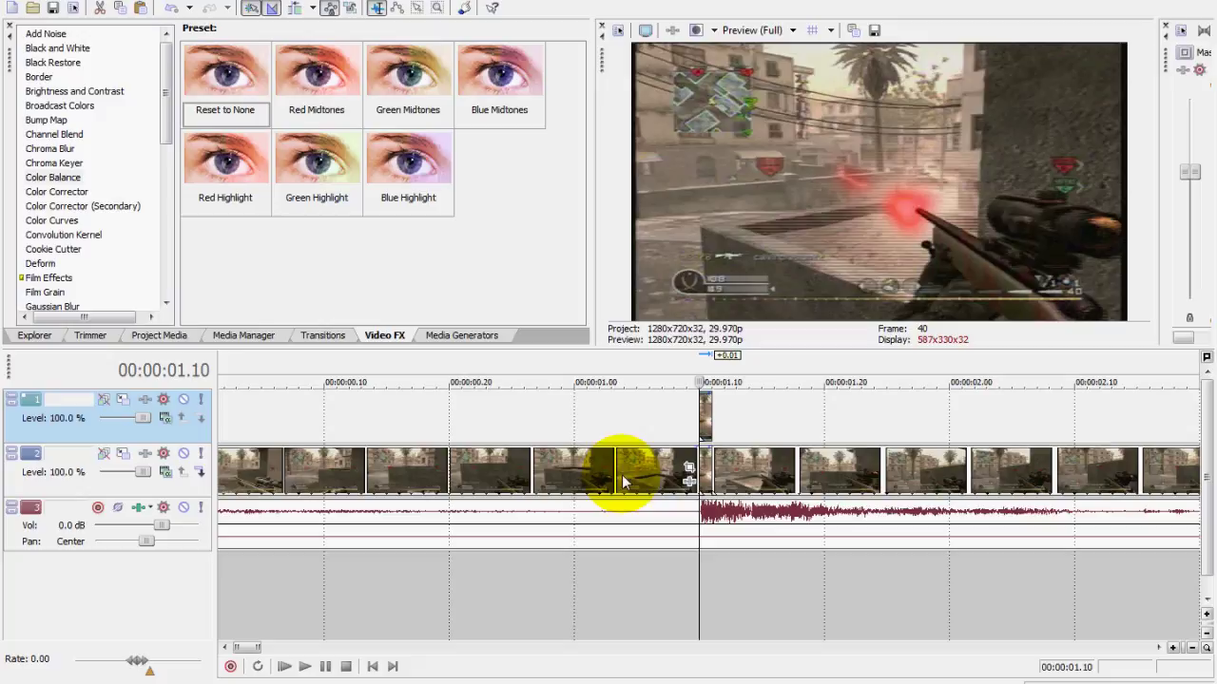